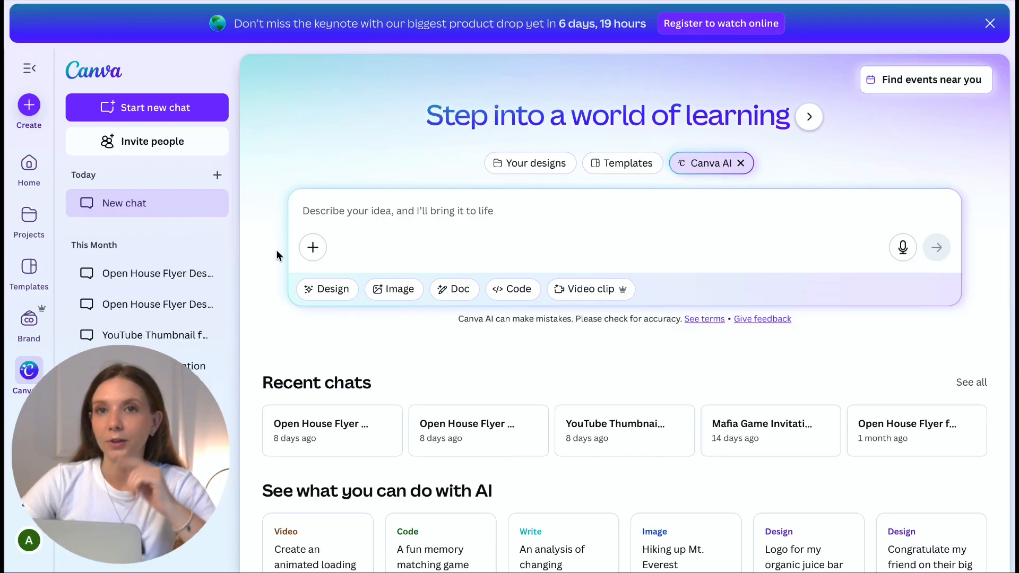
Step: Attach the Lofts at 3360 Hobbs brand kit to the Canva AI prompt, then go to the Brand page
click(320, 253)
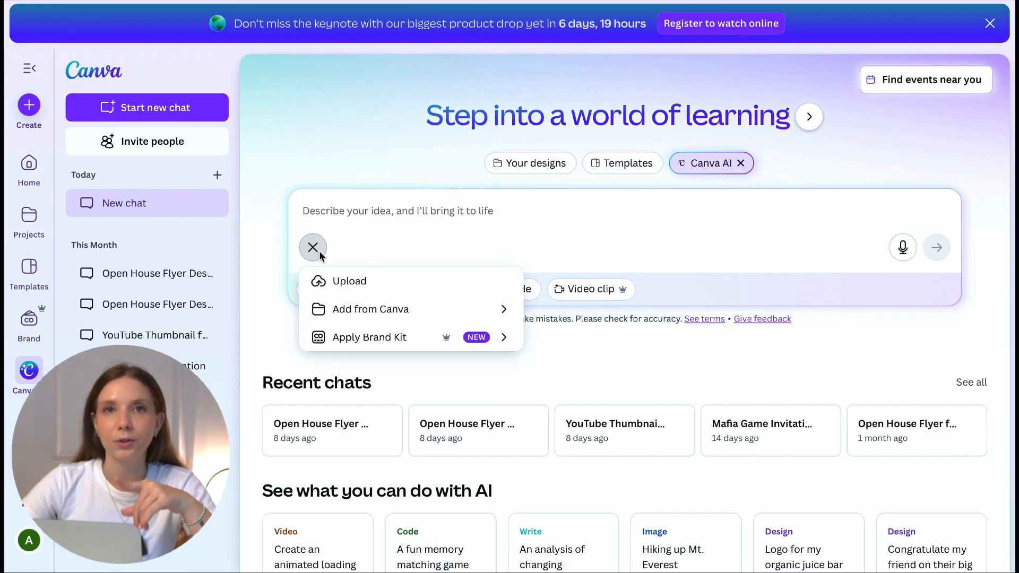
click(392, 334)
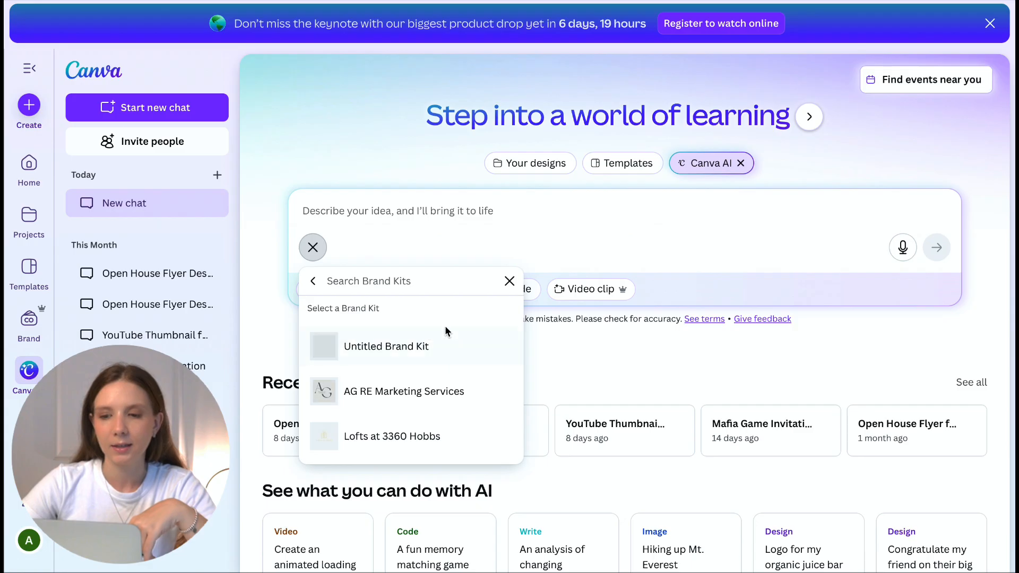
click(400, 438)
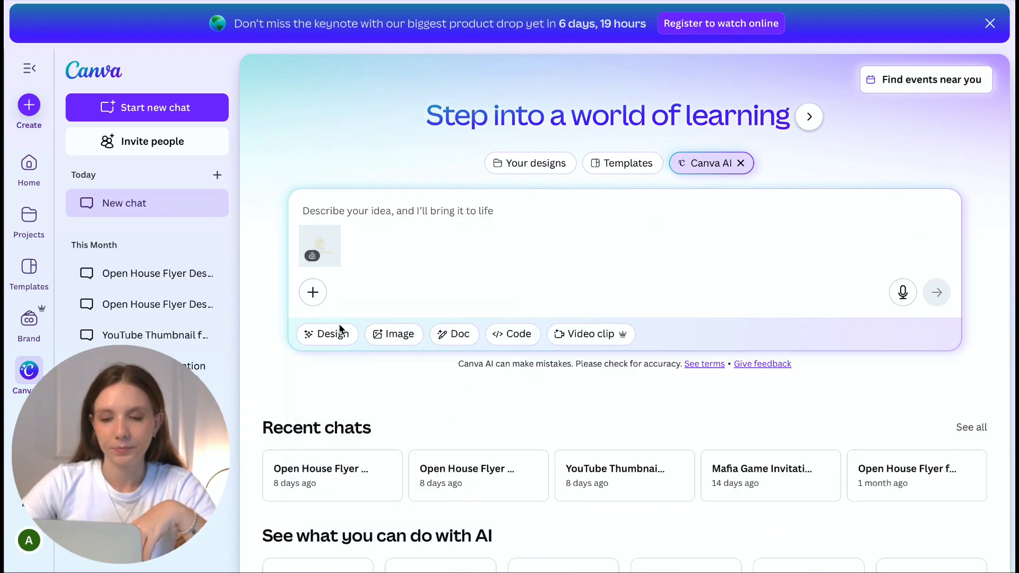
click(312, 292)
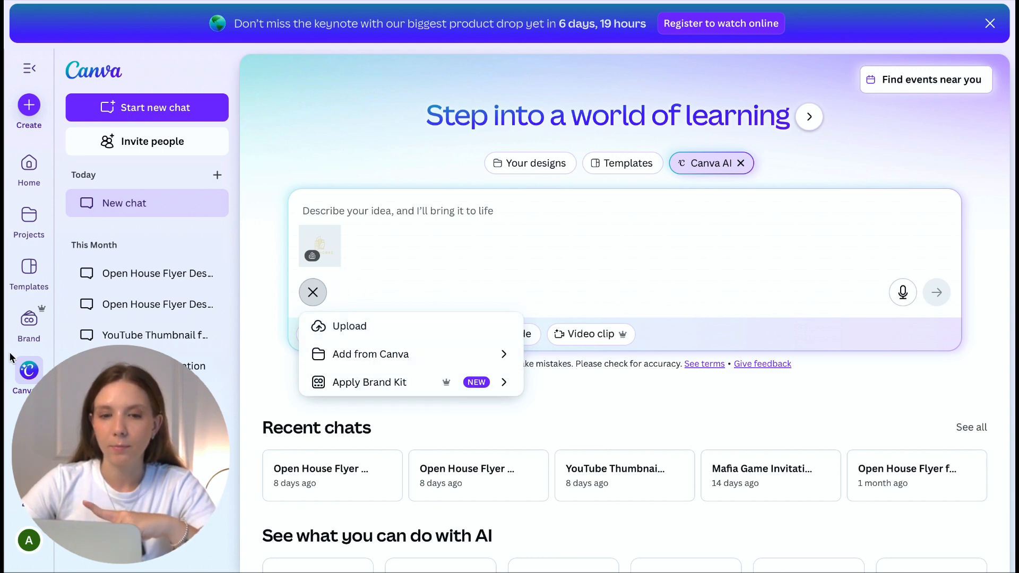
click(29, 321)
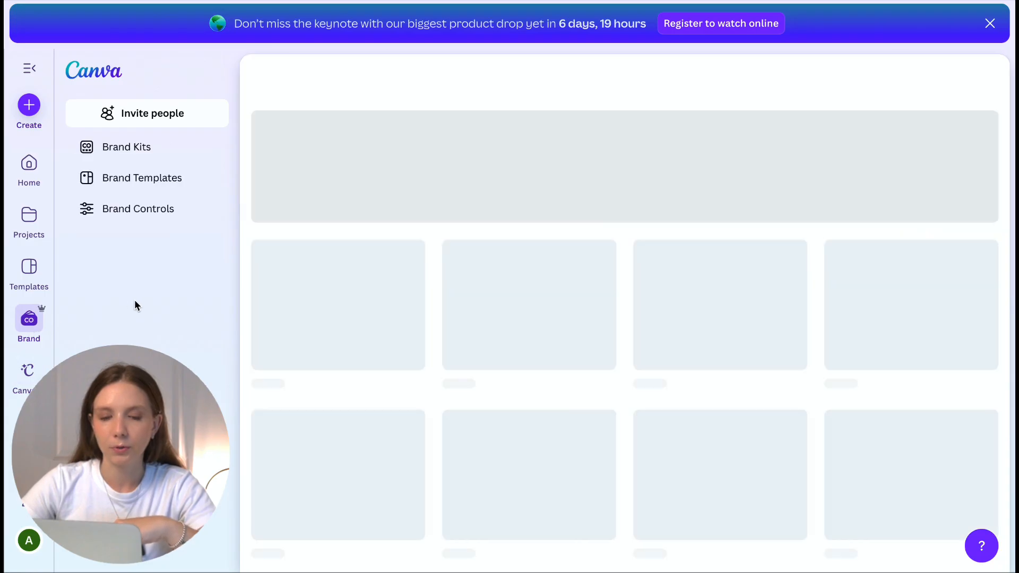
Step: Open the Lofts at 3360 Hobbs kit and review its logo, four colours, fonts and three photos
click(130, 149)
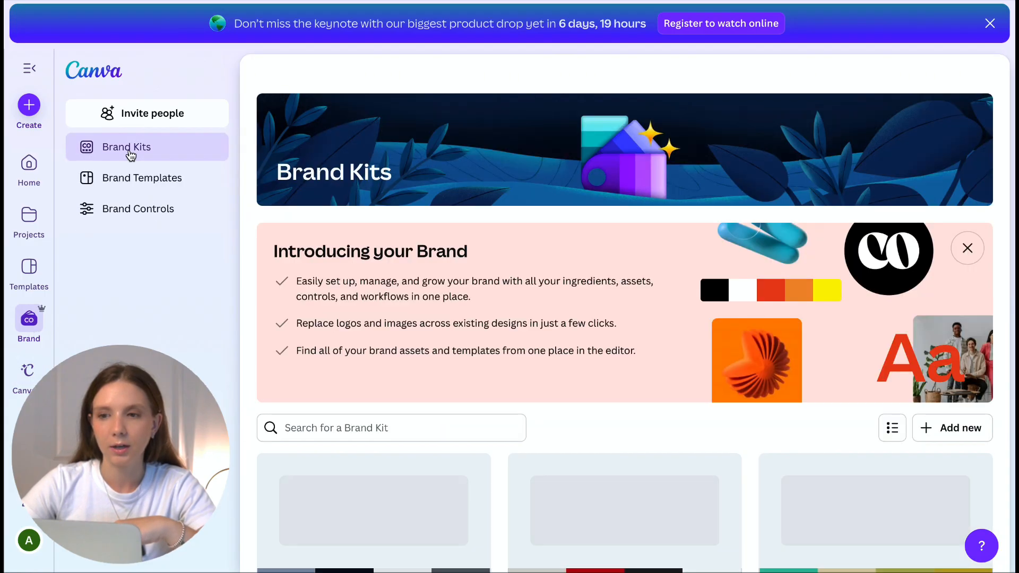
scroll(342, 351, down, 4)
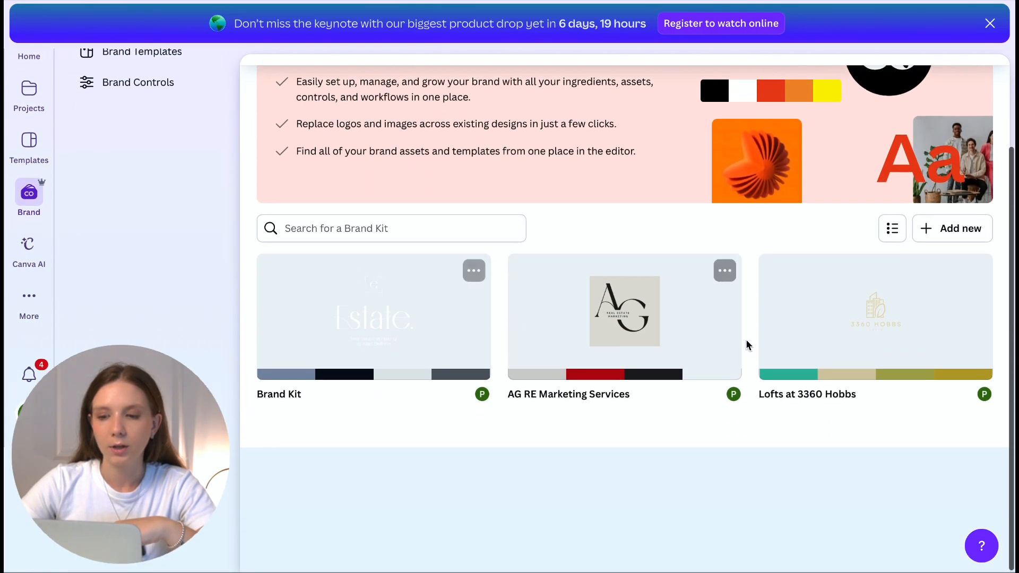
click(783, 337)
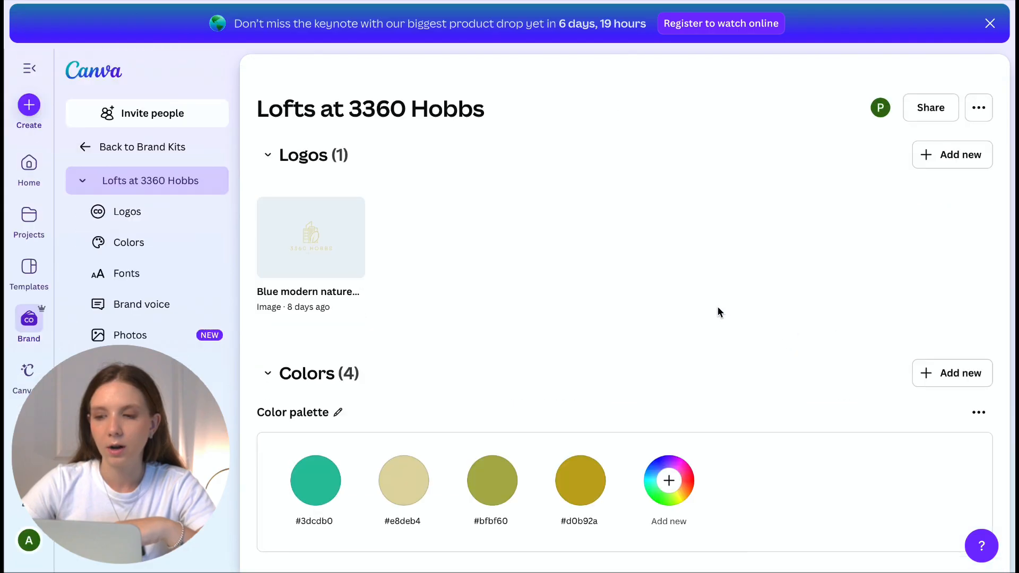
scroll(594, 289, down, 2)
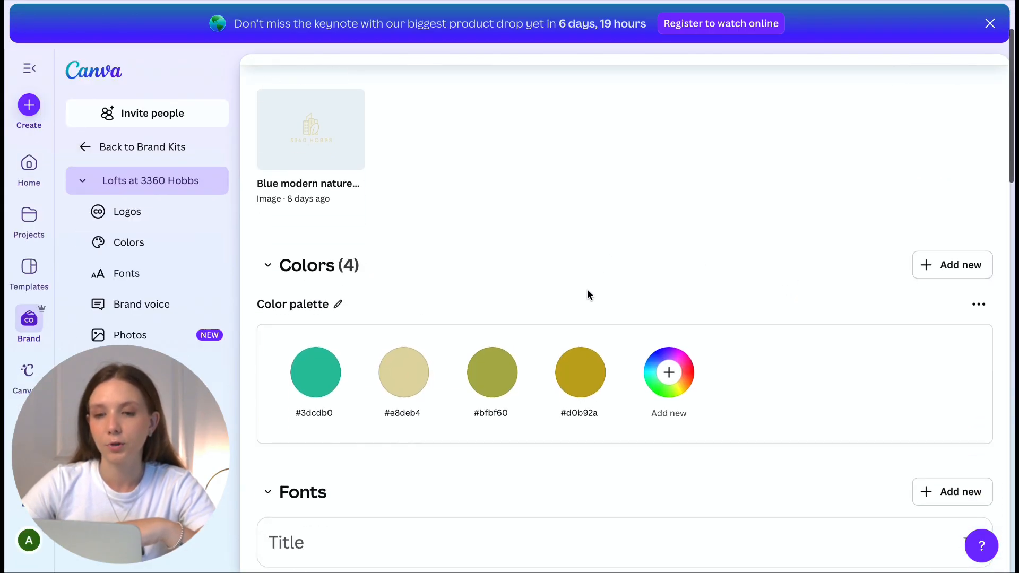
scroll(332, 184, up, 1)
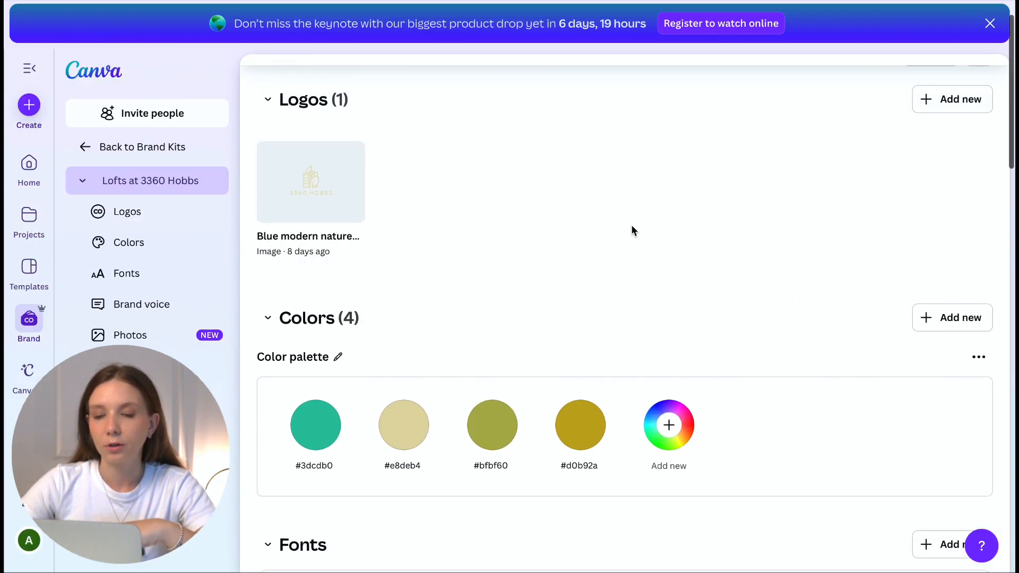
scroll(363, 386, down, 3)
scroll(597, 301, down, 4)
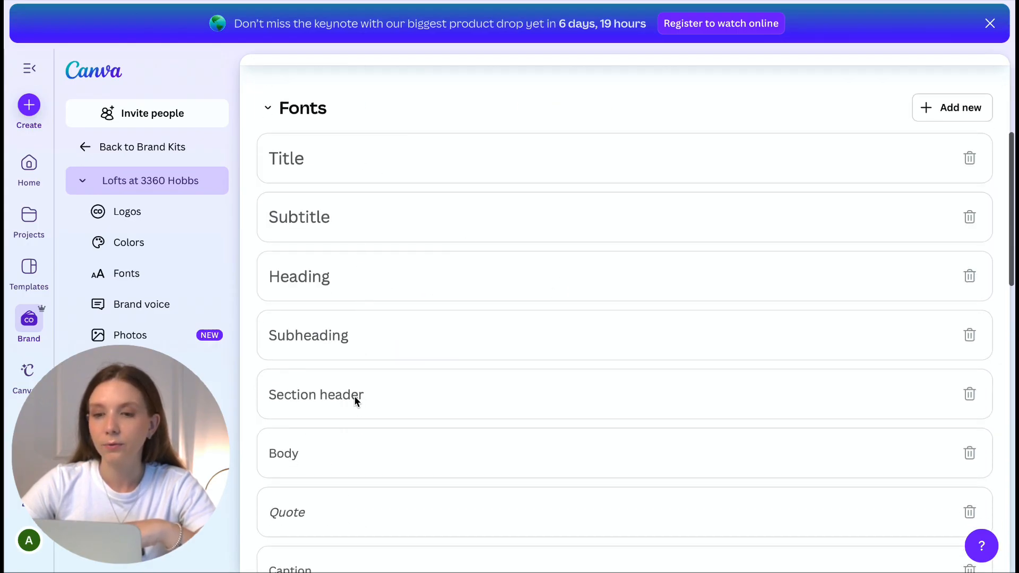
scroll(355, 419, down, 8)
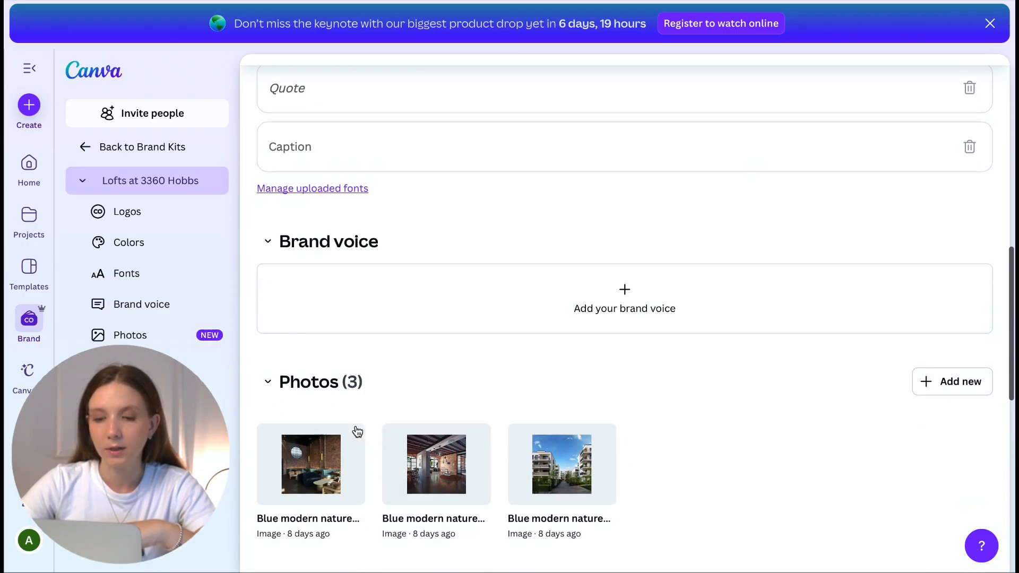
scroll(513, 287, down, 4)
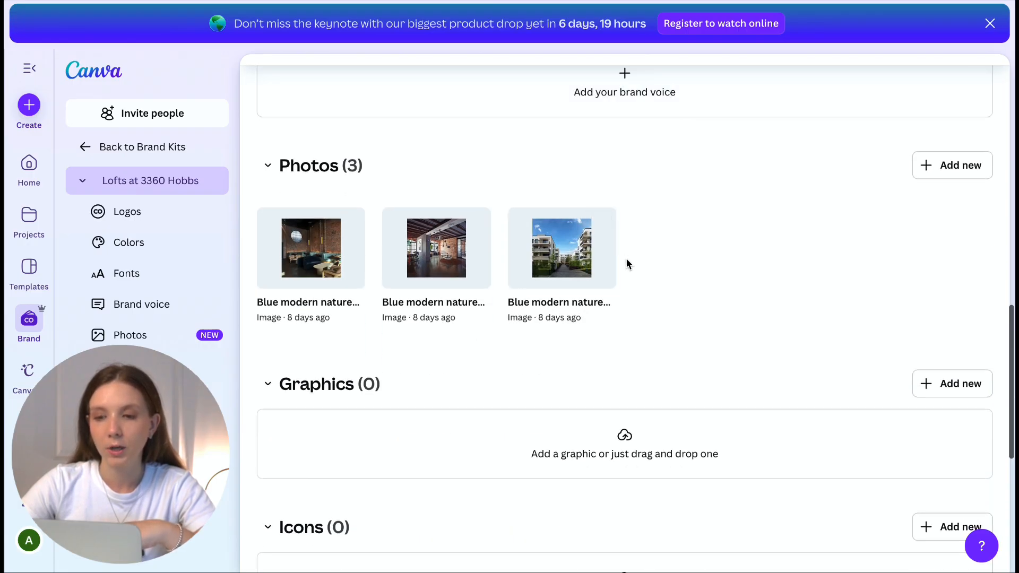
scroll(623, 258, down, 2)
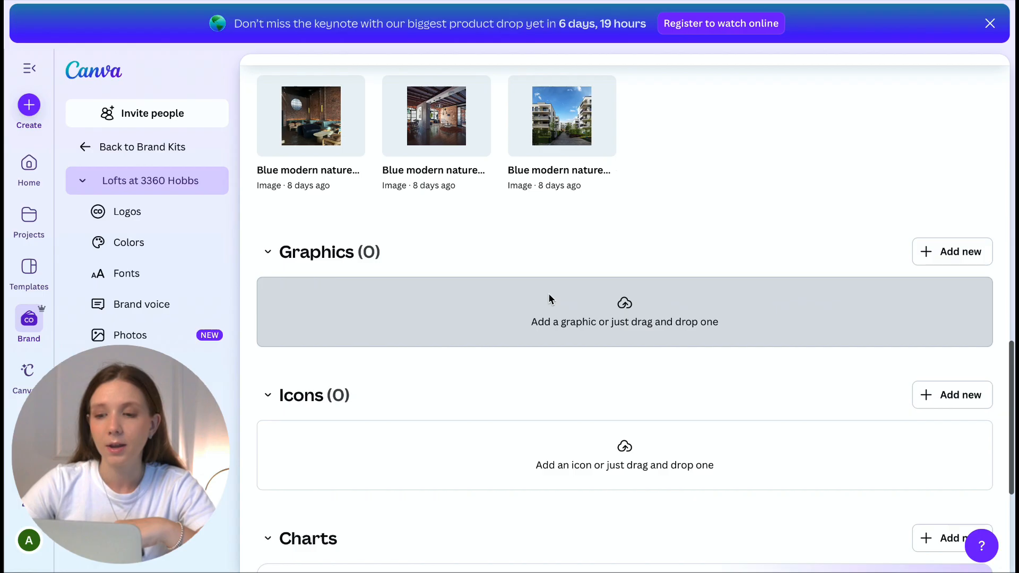
scroll(550, 293, down, 5)
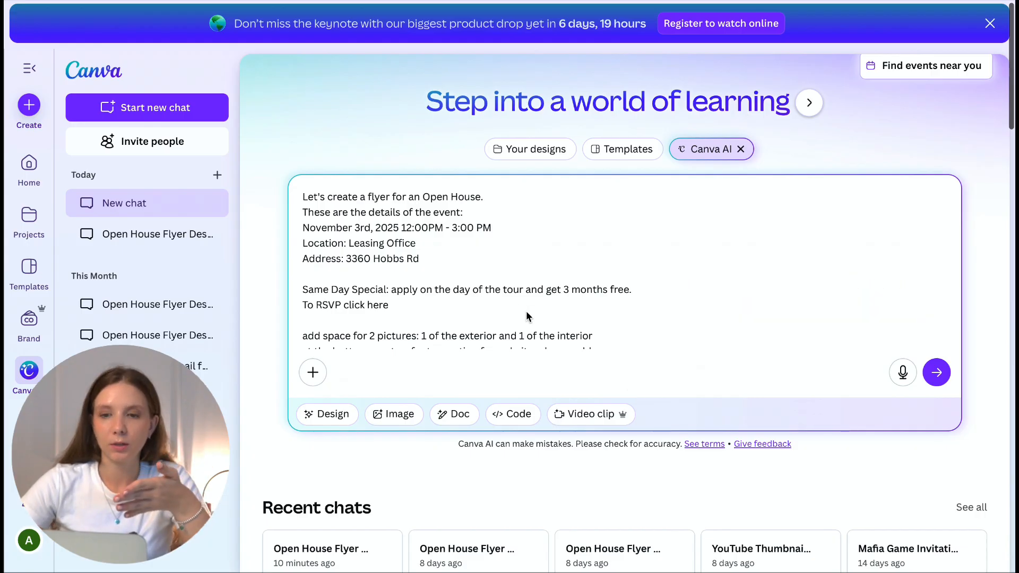
scroll(502, 296, up, 1)
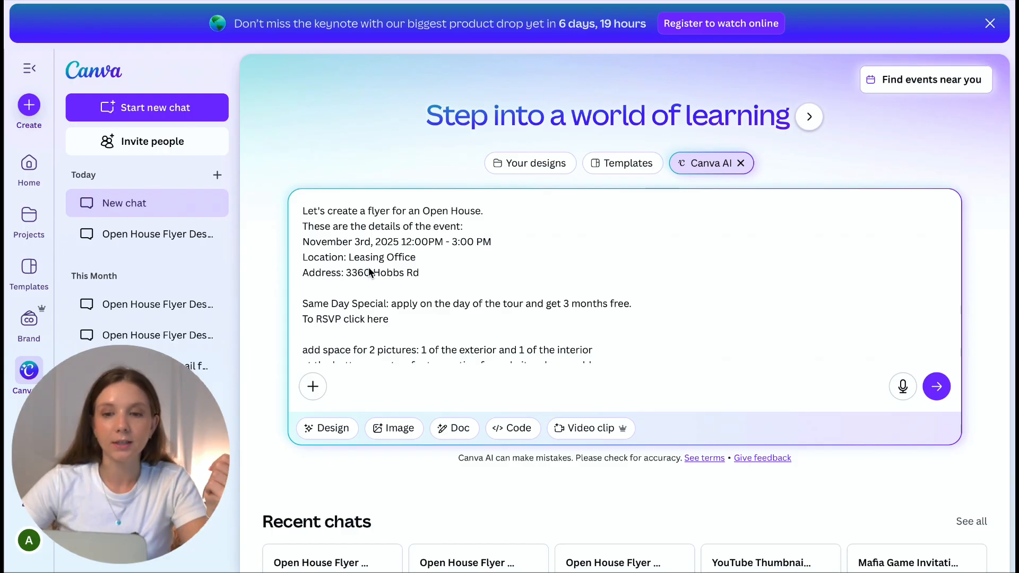
scroll(375, 307, down, 1)
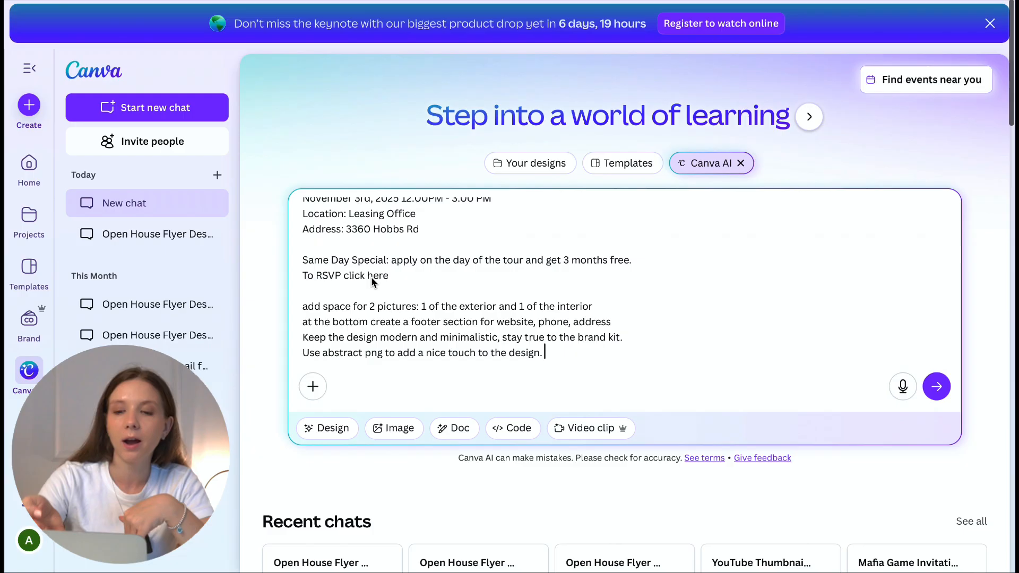
scroll(371, 276, down, 1)
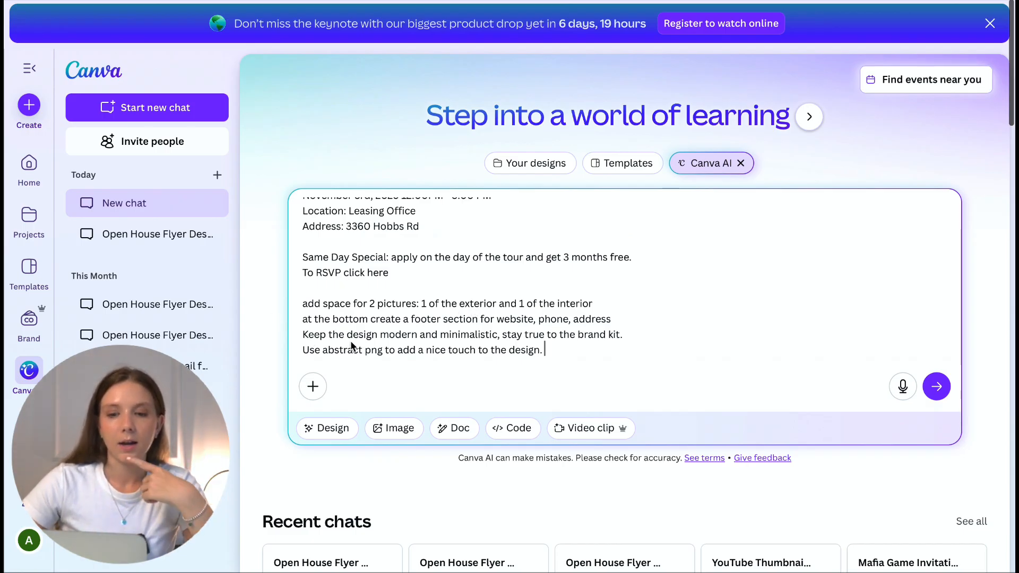
Step: Attach the Lofts at 3360 Hobbs brand kit and send the Open House flyer request
click(313, 386)
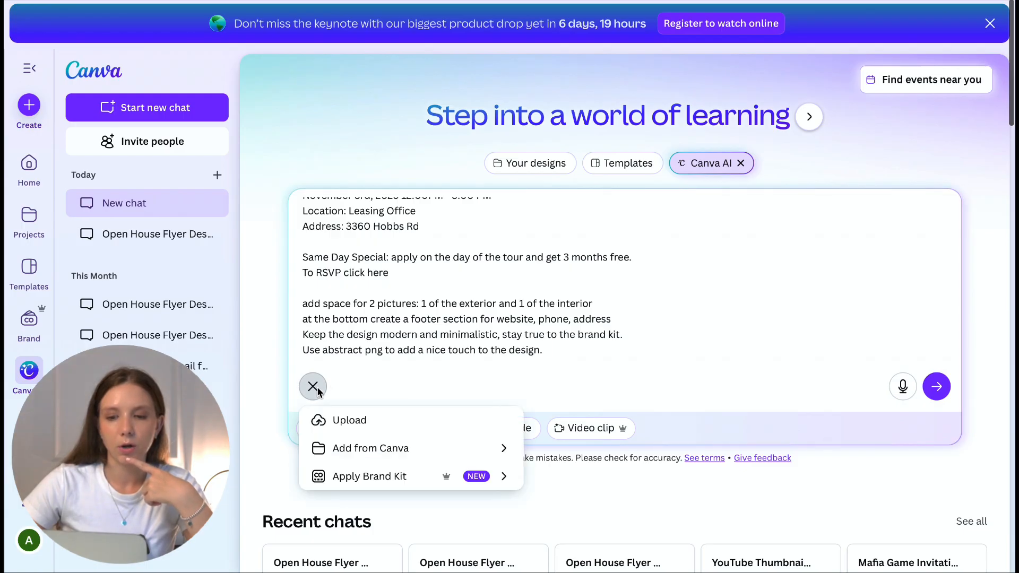
click(393, 476)
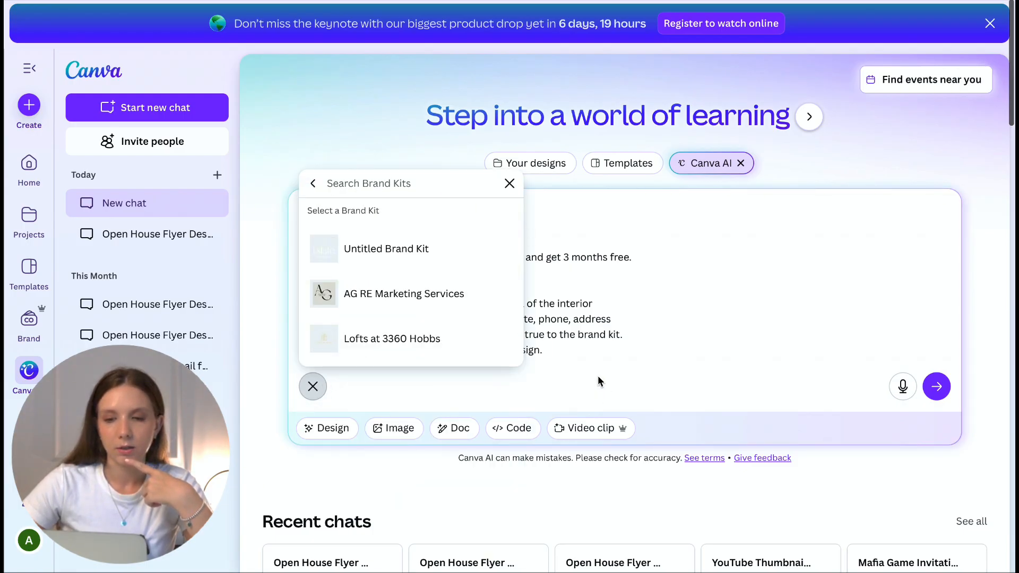
click(389, 339)
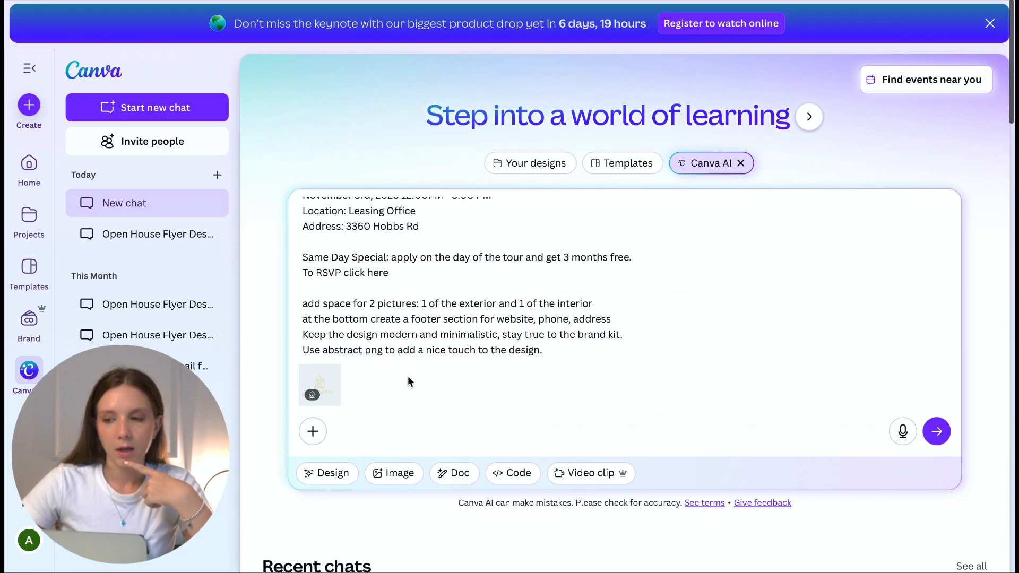
scroll(489, 294, up, 1)
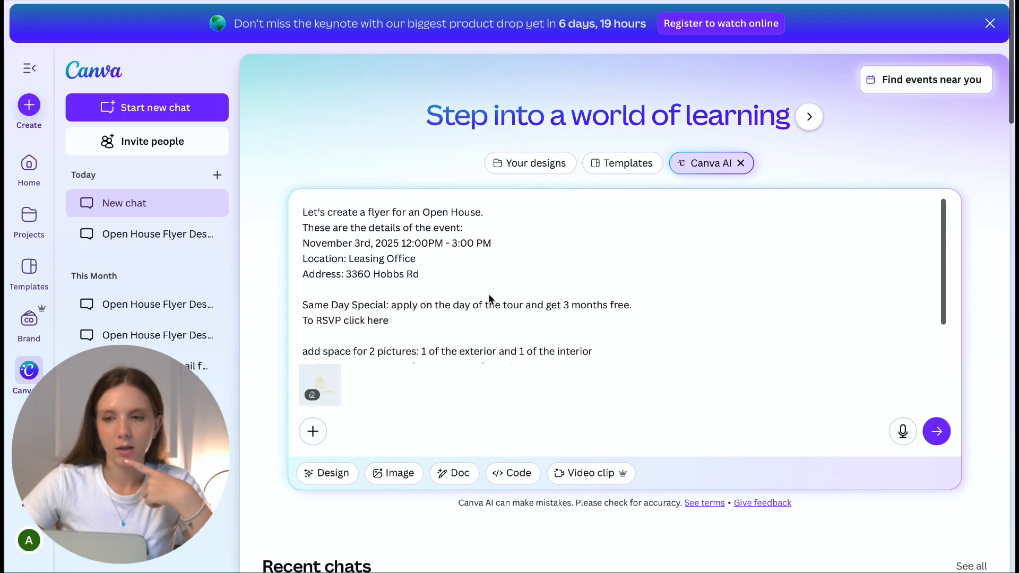
scroll(487, 209, down, 2)
click(936, 430)
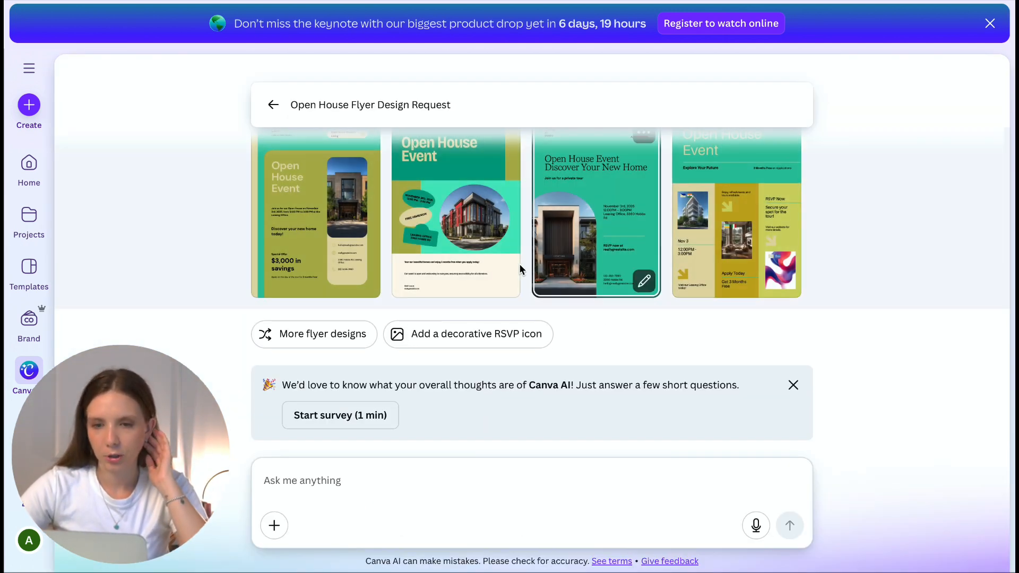
Step: Preview the fourth generated flyer, with RSVP Now and Nov 3 details, beside the chat
scroll(520, 270, up, 1)
scroll(520, 270, up, 1)
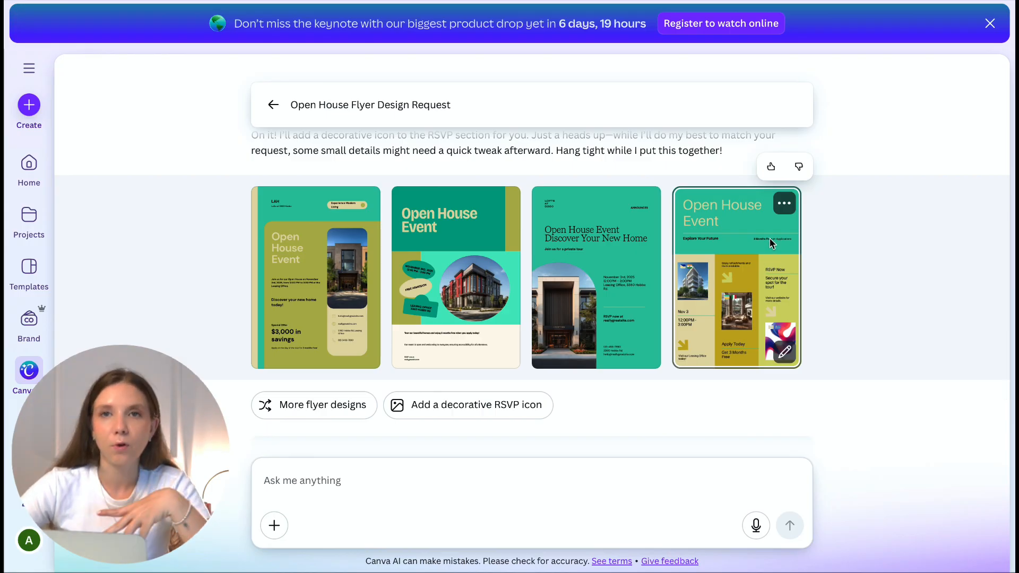
click(784, 205)
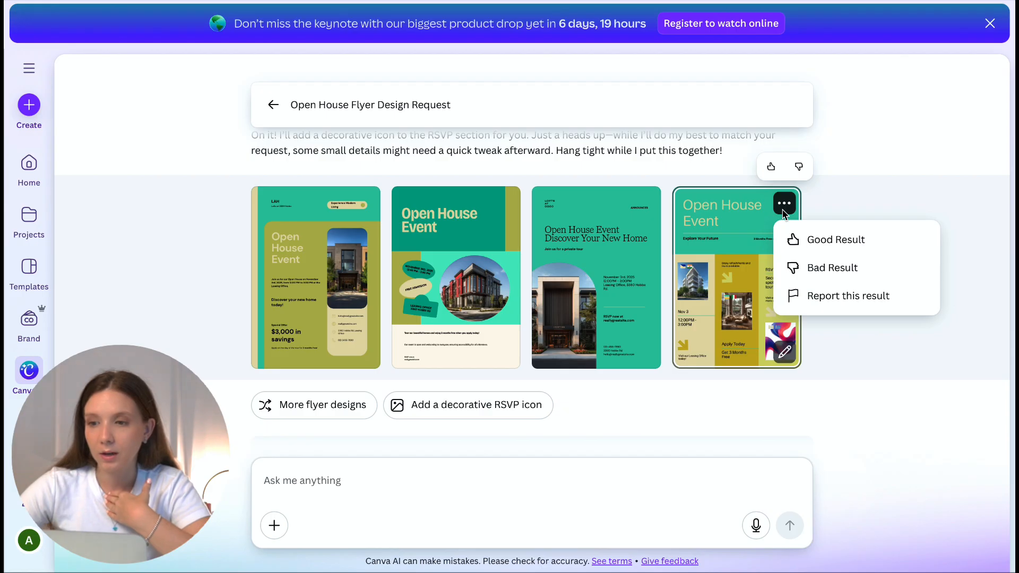
click(788, 354)
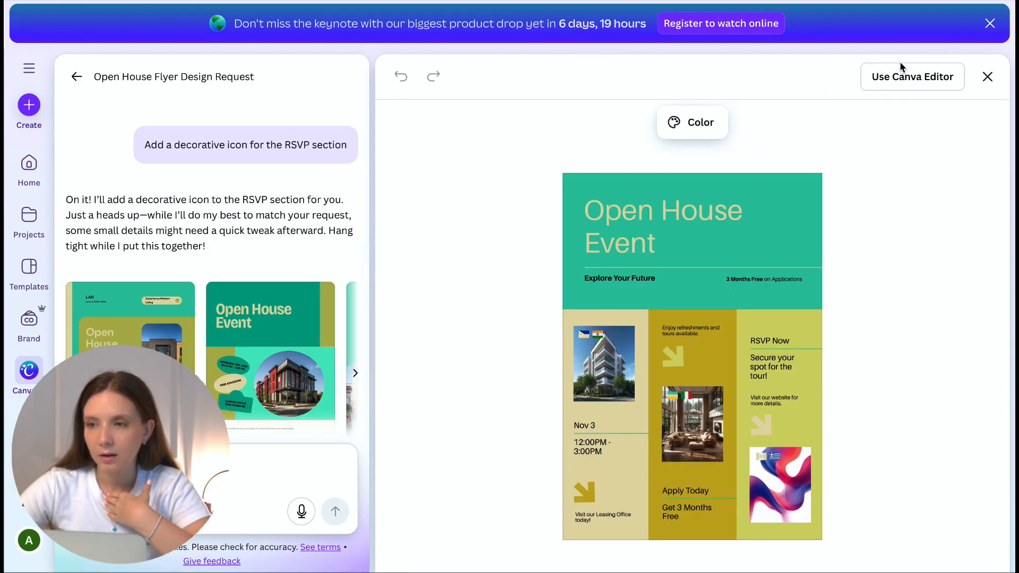
Step: Open the previewed flyer in the Canva editor and dismiss the Flyers print panel
click(906, 78)
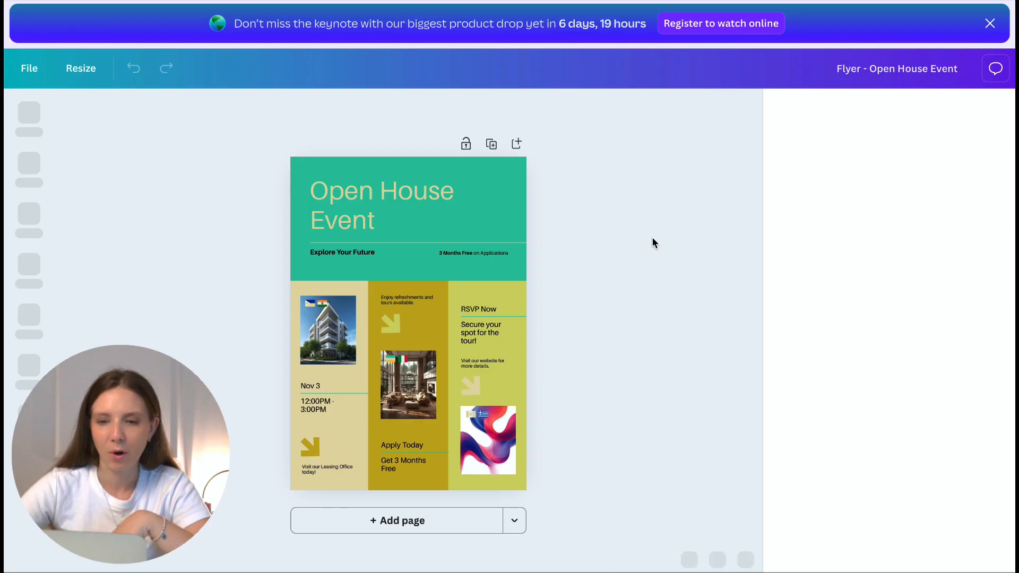
click(999, 107)
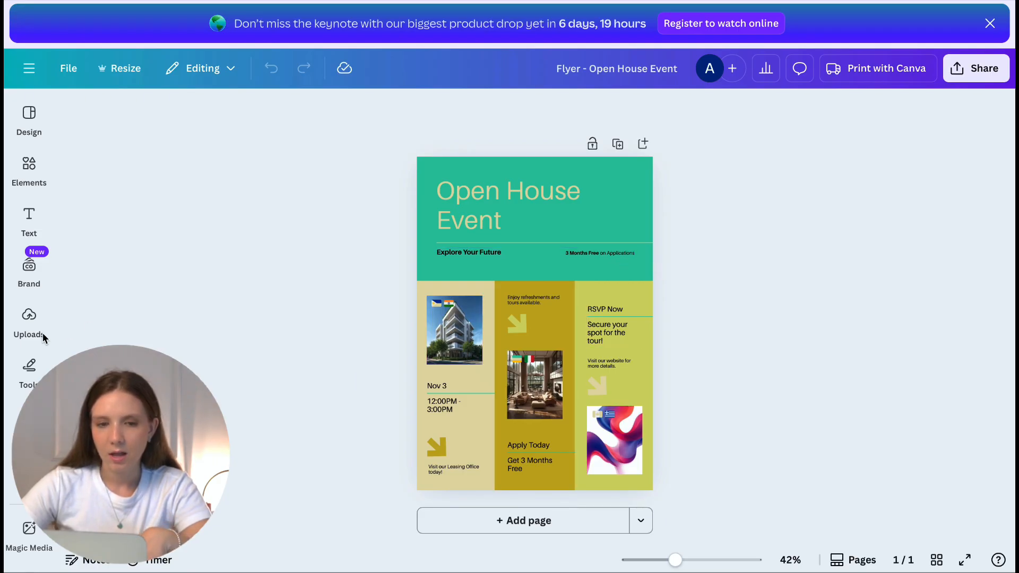
Step: Open the Lofts at 3360 brand kit photos and drop one into the first image frame
click(29, 321)
click(29, 268)
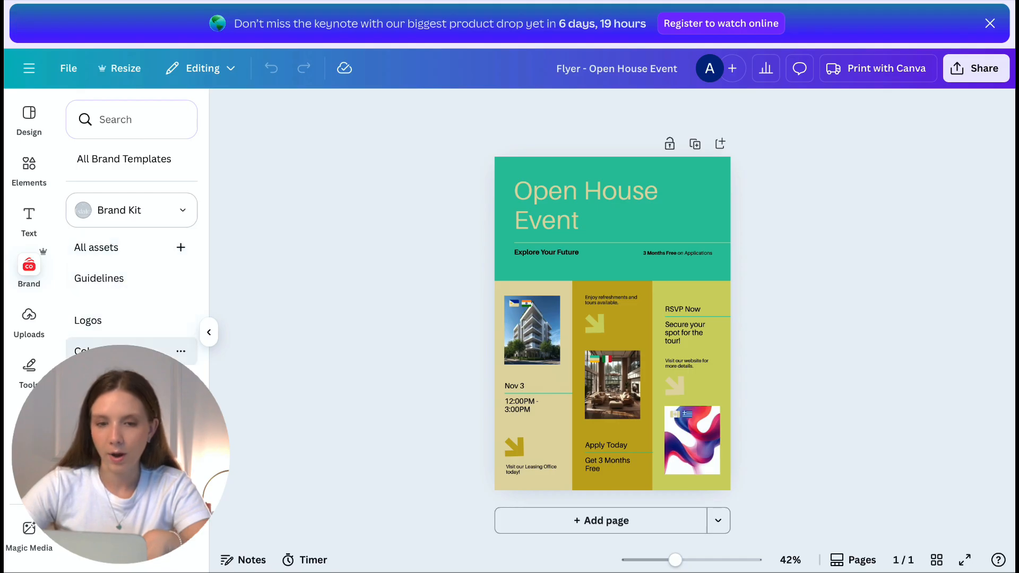
click(135, 218)
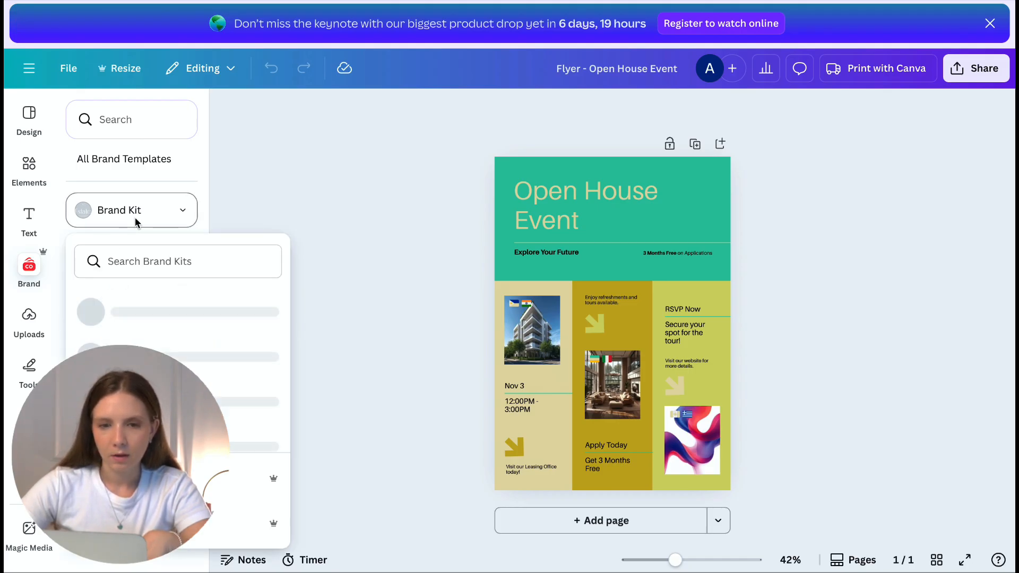
click(250, 402)
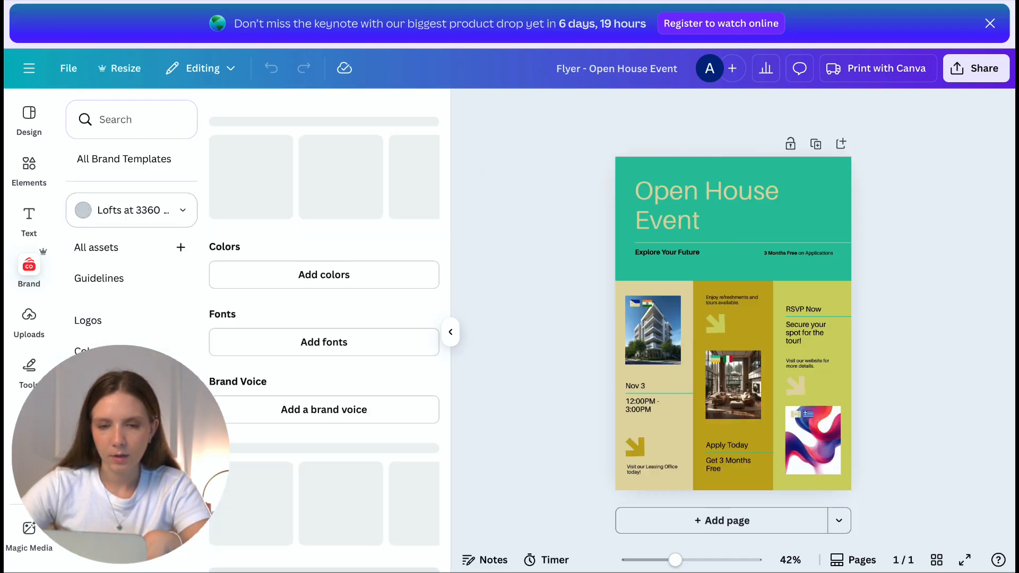
scroll(335, 482, down, 2)
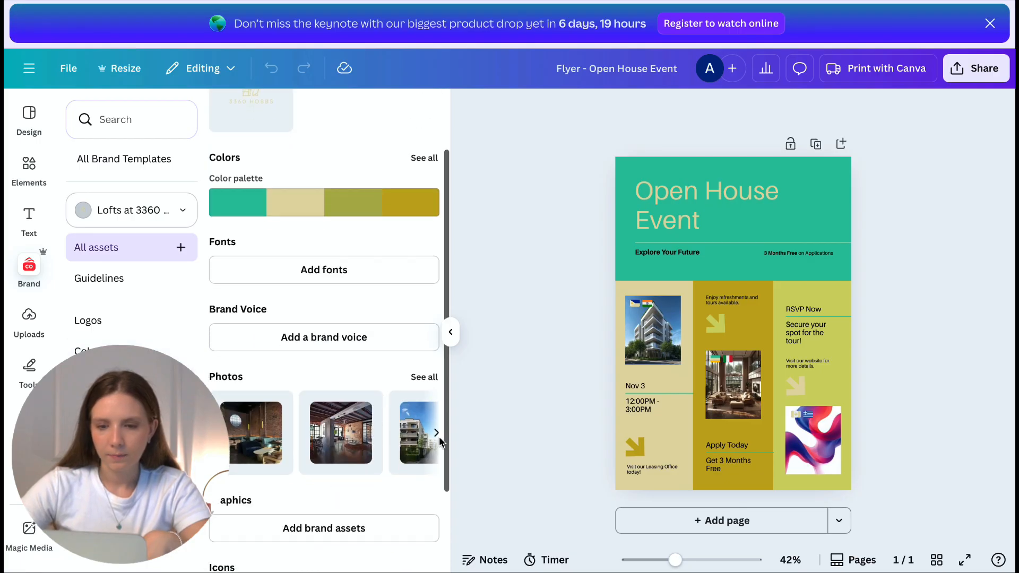
drag(257, 435, 646, 341)
click(650, 307)
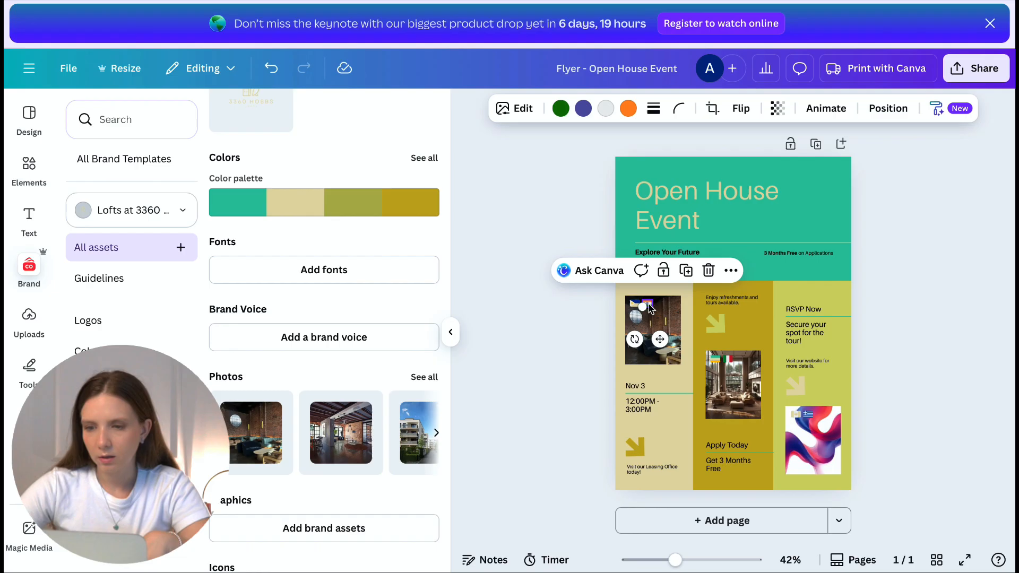
Step: Delete the small flag graphics from all three photos
key(Delete)
click(634, 305)
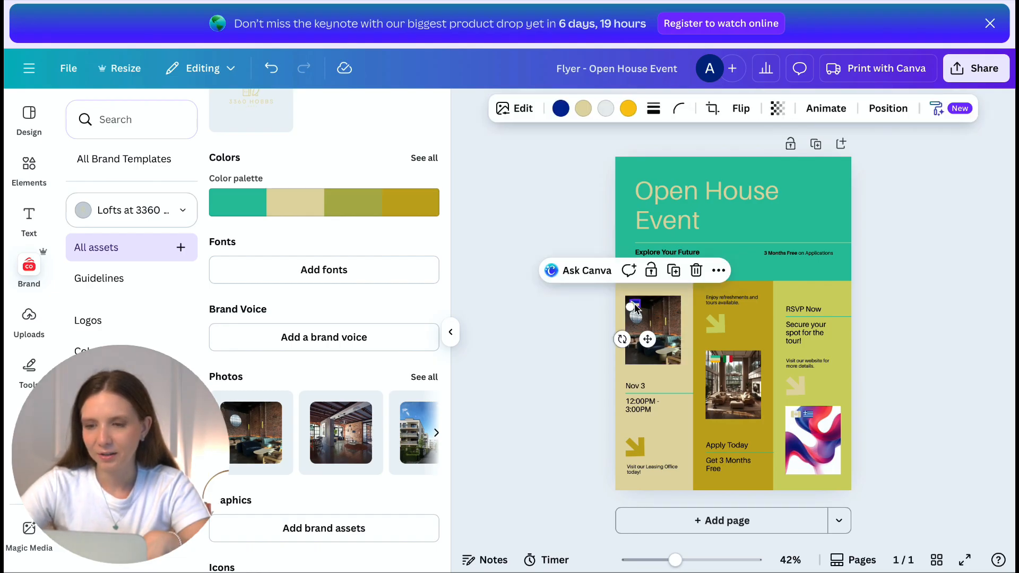
key(Delete)
click(715, 360)
key(Delete)
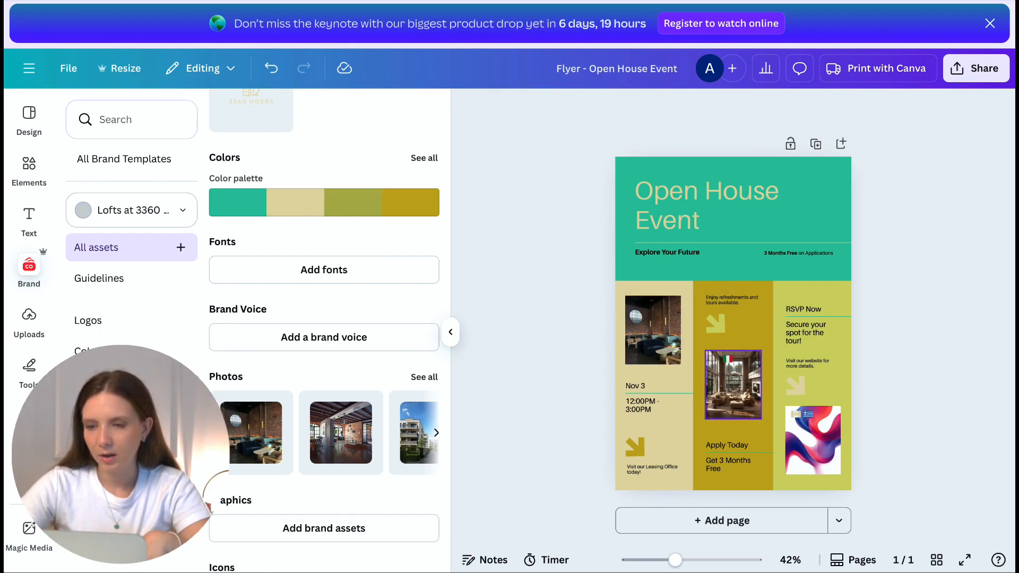
click(726, 360)
key(Delete)
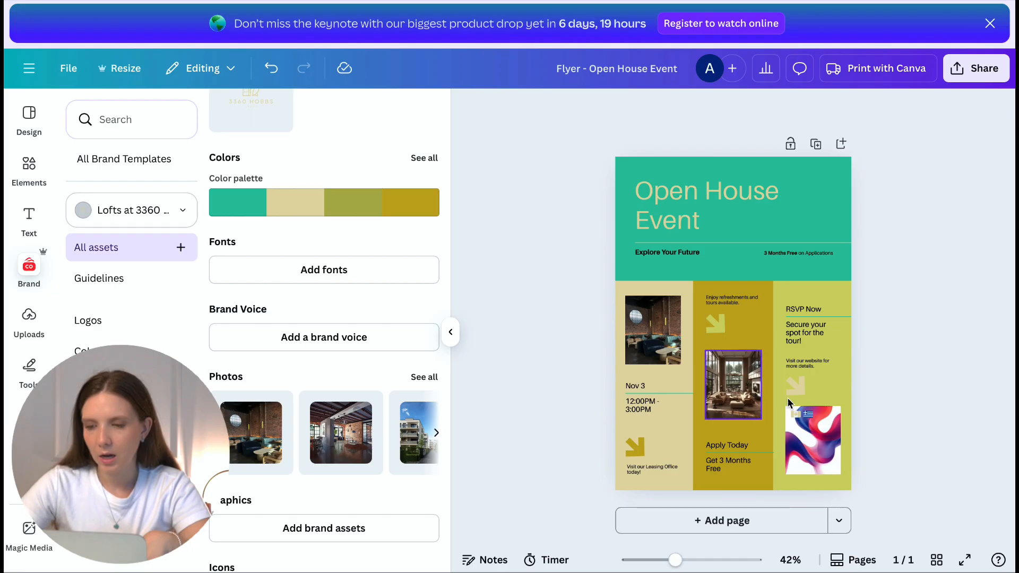
click(796, 415)
key(Delete)
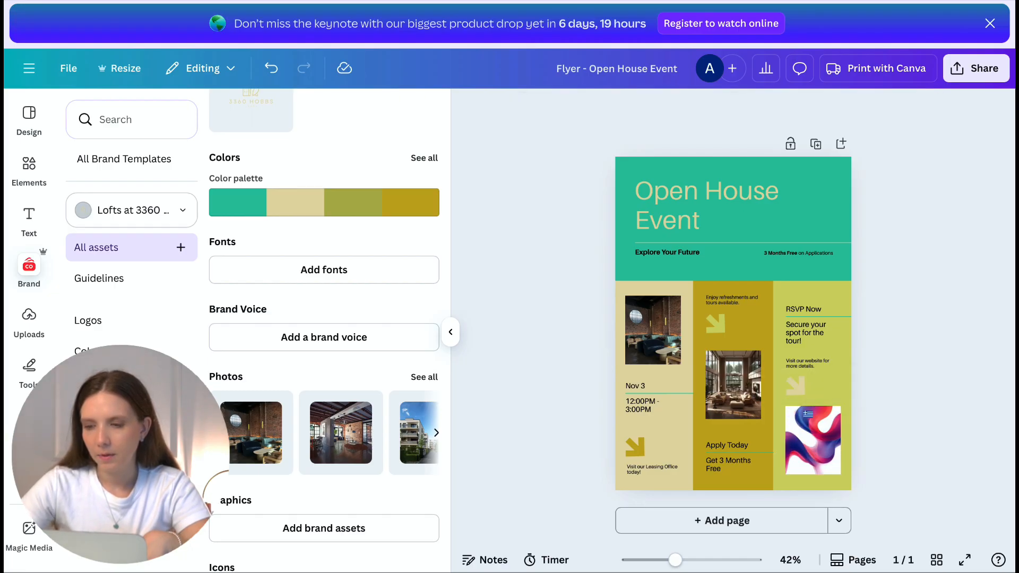
click(805, 414)
key(Delete)
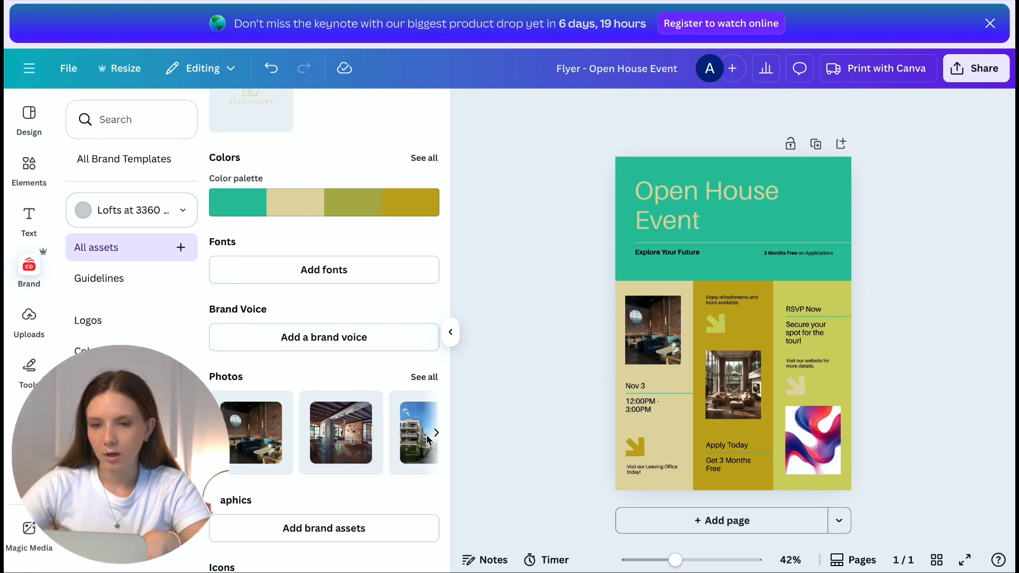
Step: Put the building exterior photo in the middle frame and the loft interior in the right frame
drag(422, 436, 722, 395)
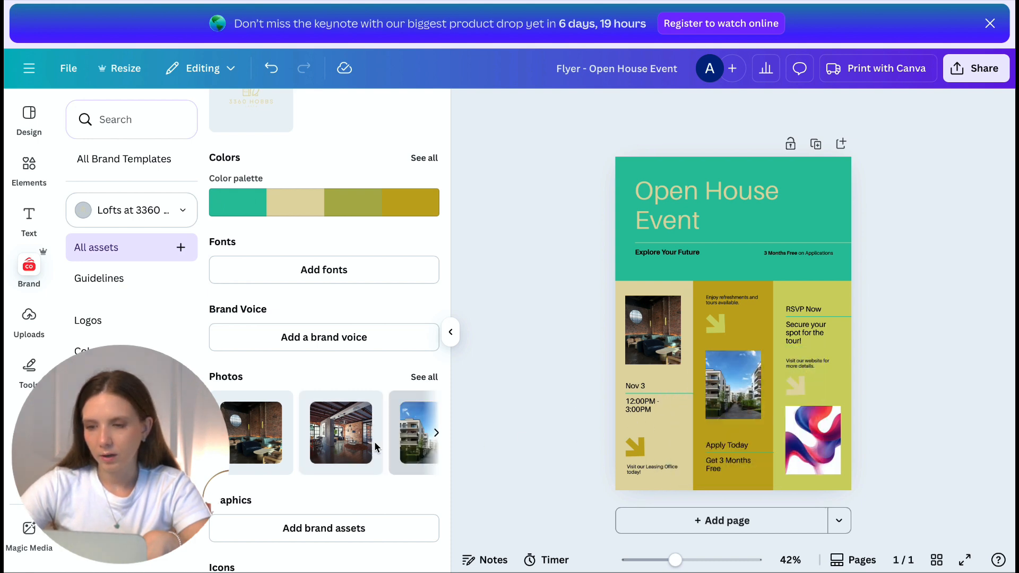
drag(341, 432, 809, 443)
scroll(831, 389, up, 3)
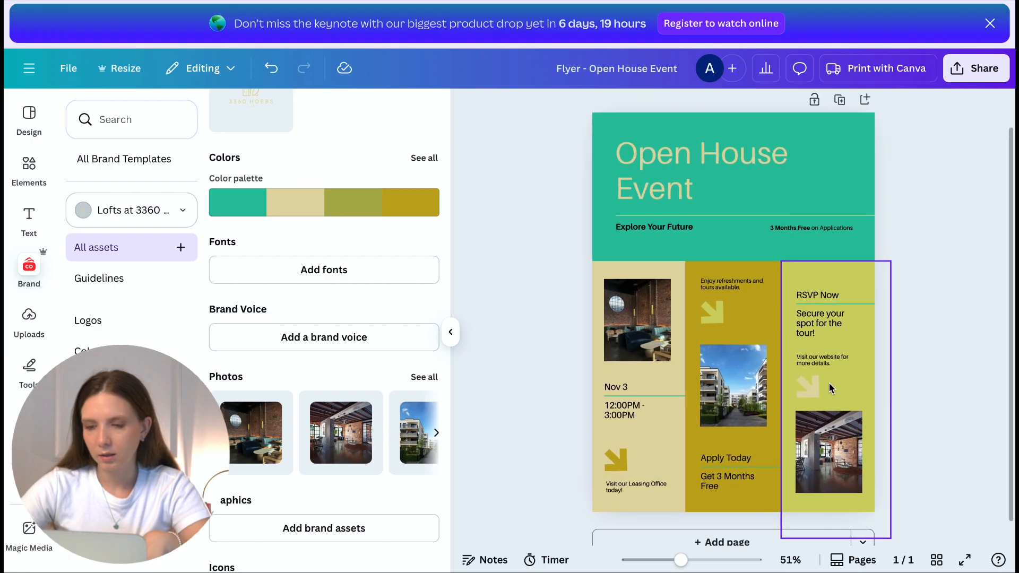
scroll(828, 387, down, 1)
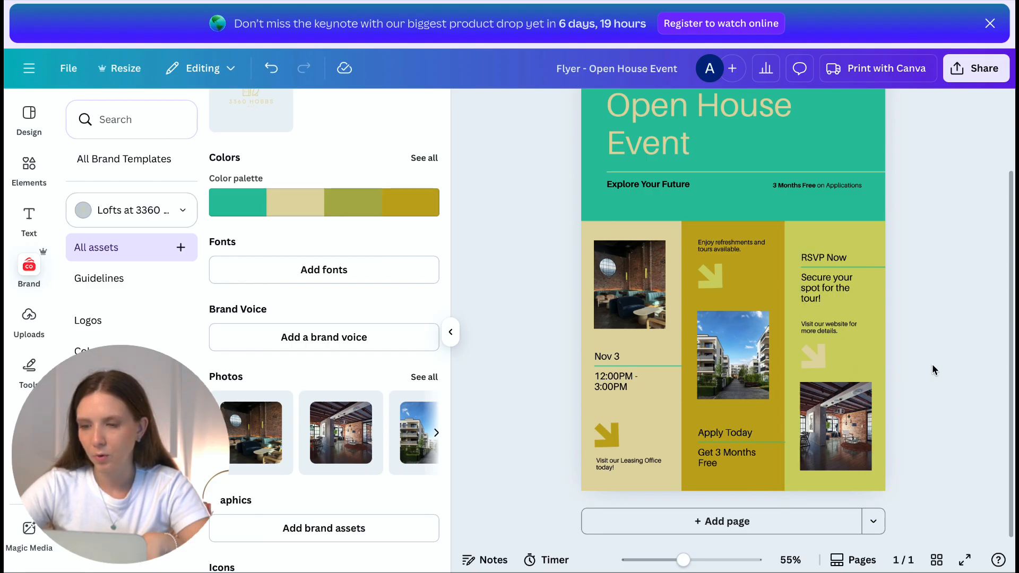
click(450, 331)
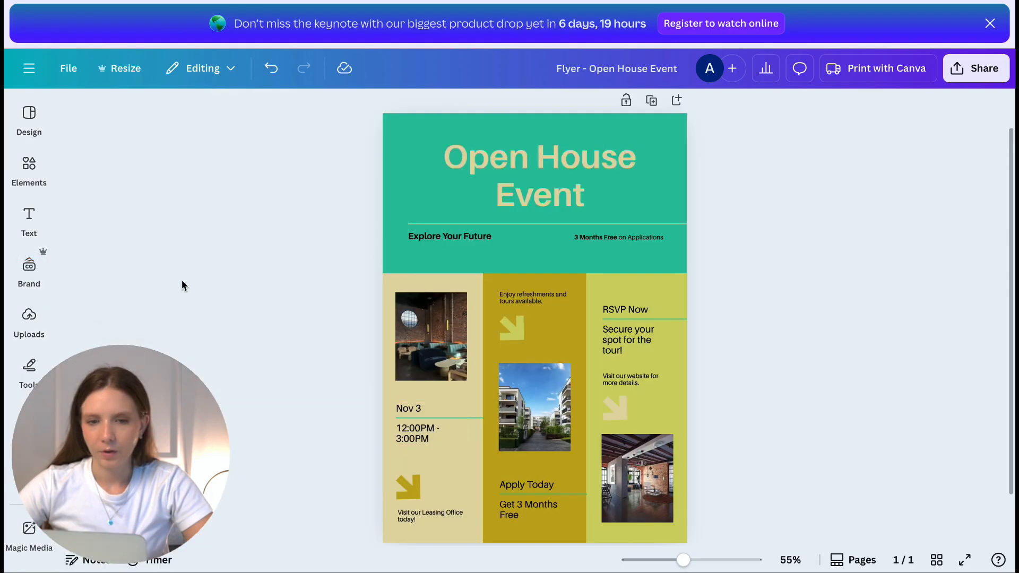
Step: Add the 3360 Hobbs brand logo to the flyer, shrink it and place it near the title
click(33, 273)
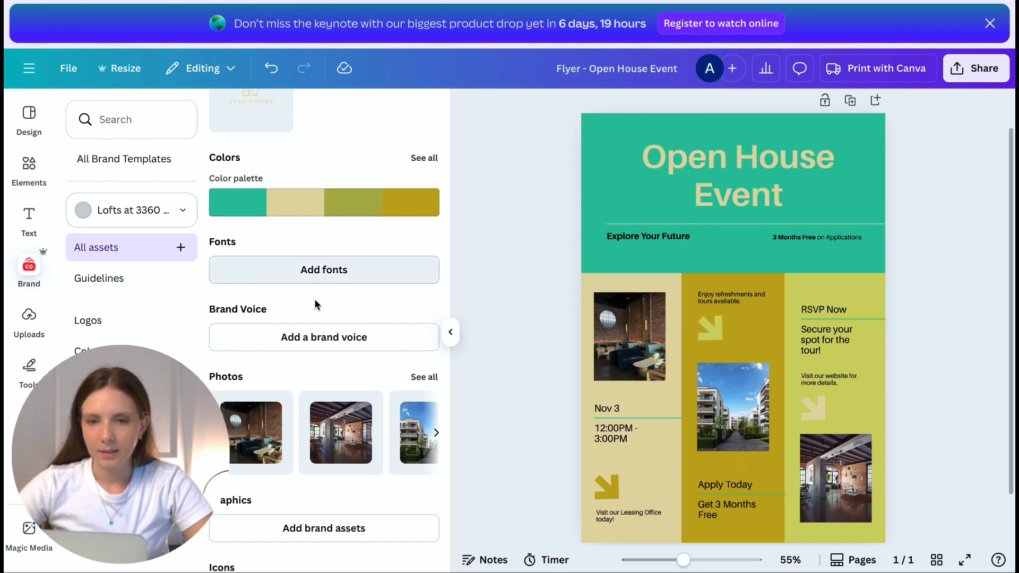
scroll(313, 302, up, 2)
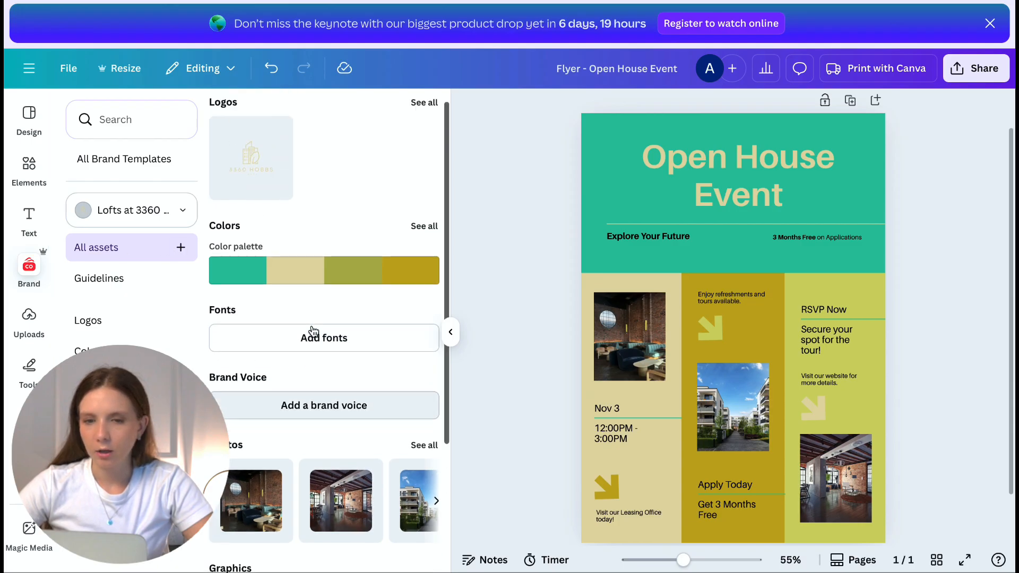
click(250, 184)
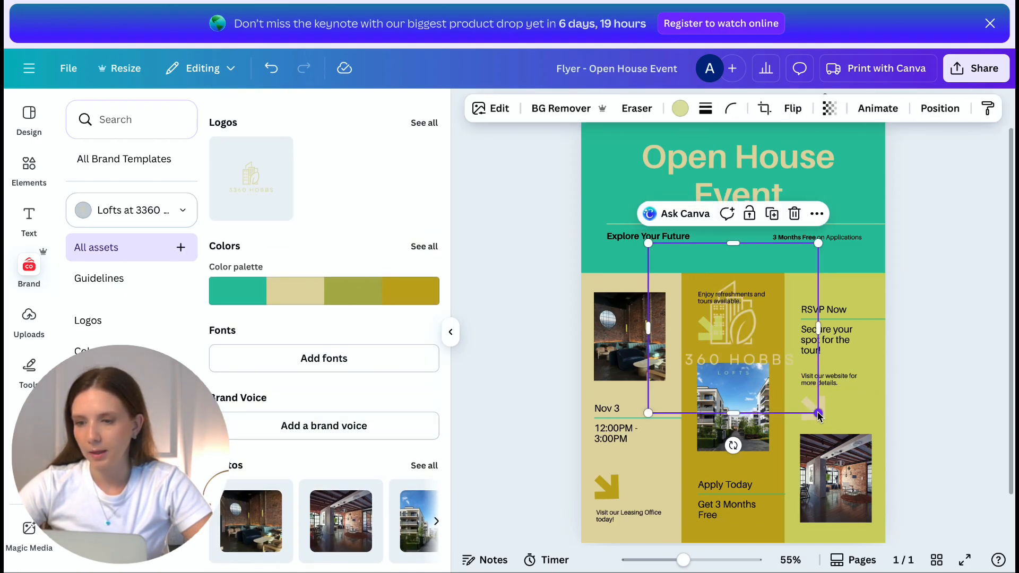
drag(818, 413, 750, 345)
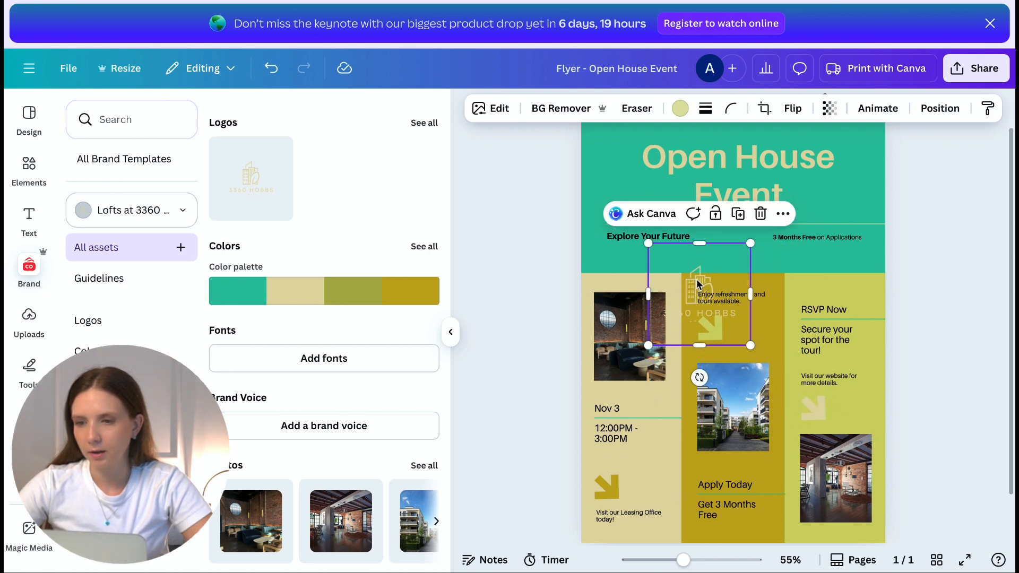
drag(698, 284, 629, 178)
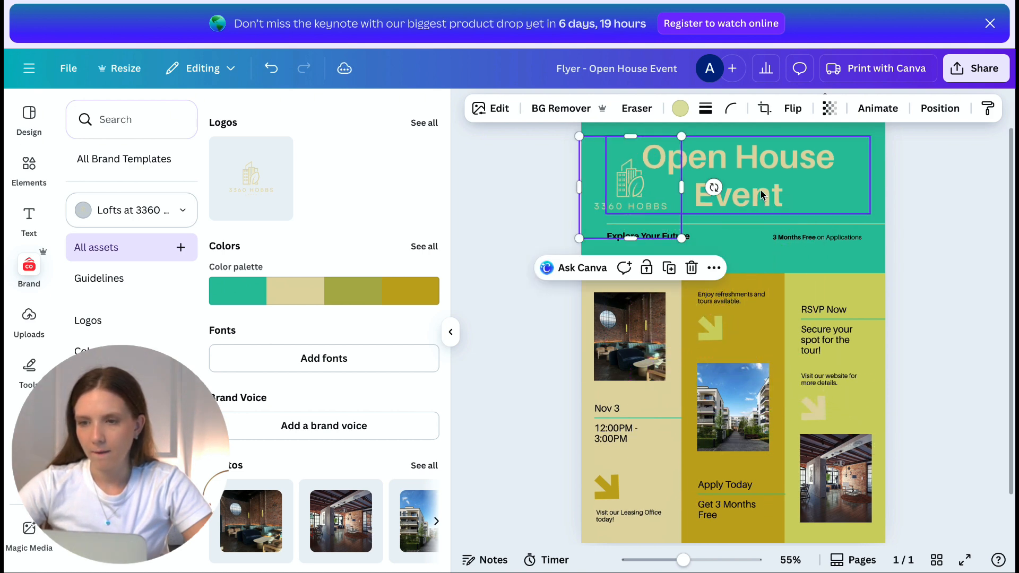
Step: Unbold the heading and delete 'Event' so it reads Open House
click(451, 332)
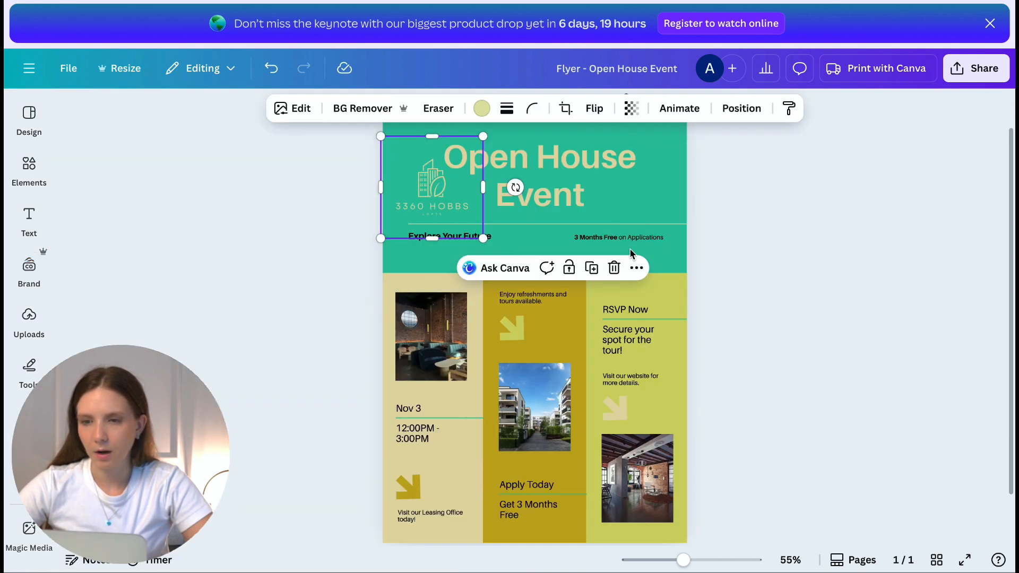
click(594, 169)
click(426, 109)
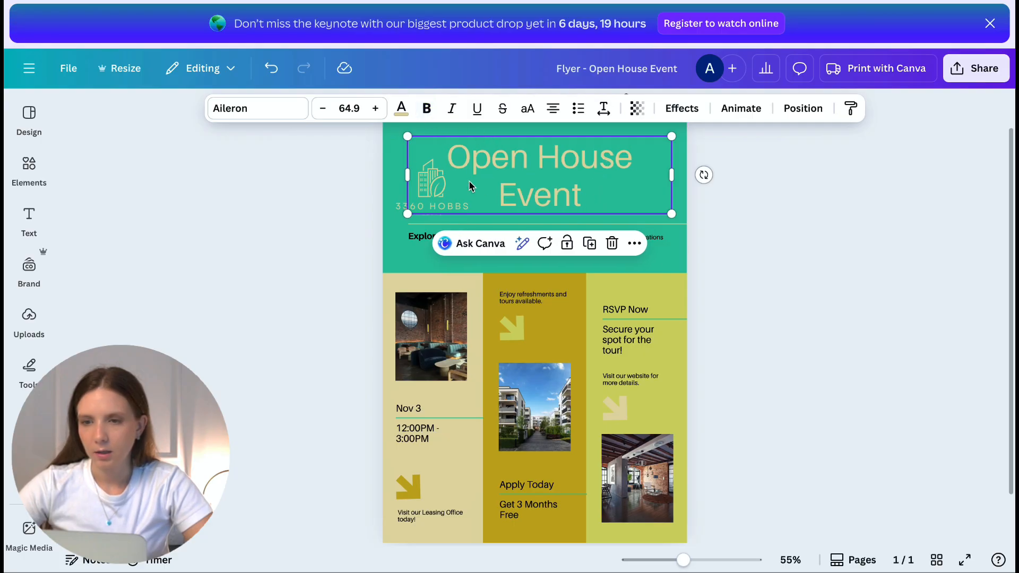
click(554, 193)
double_click(553, 192)
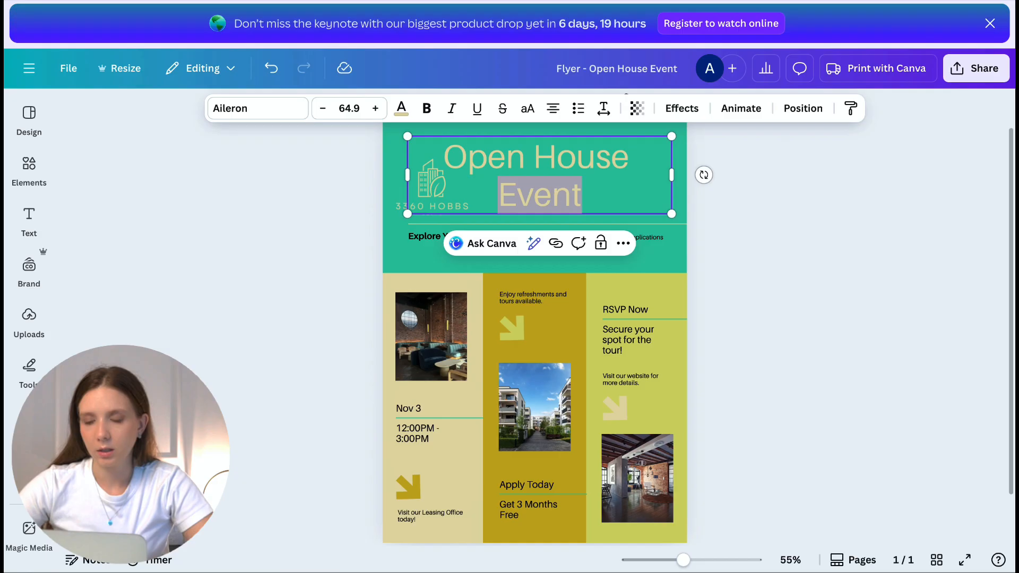
key(BackSpace)
click(584, 189)
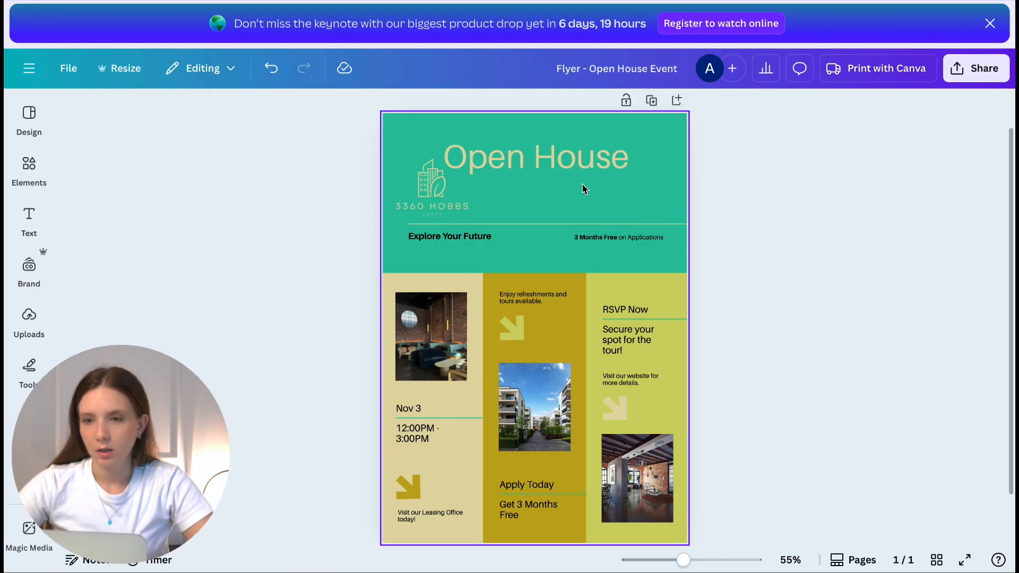
Step: Move the Open House heading lower and centre the logo horizontally above it
click(556, 168)
drag(557, 168, 557, 198)
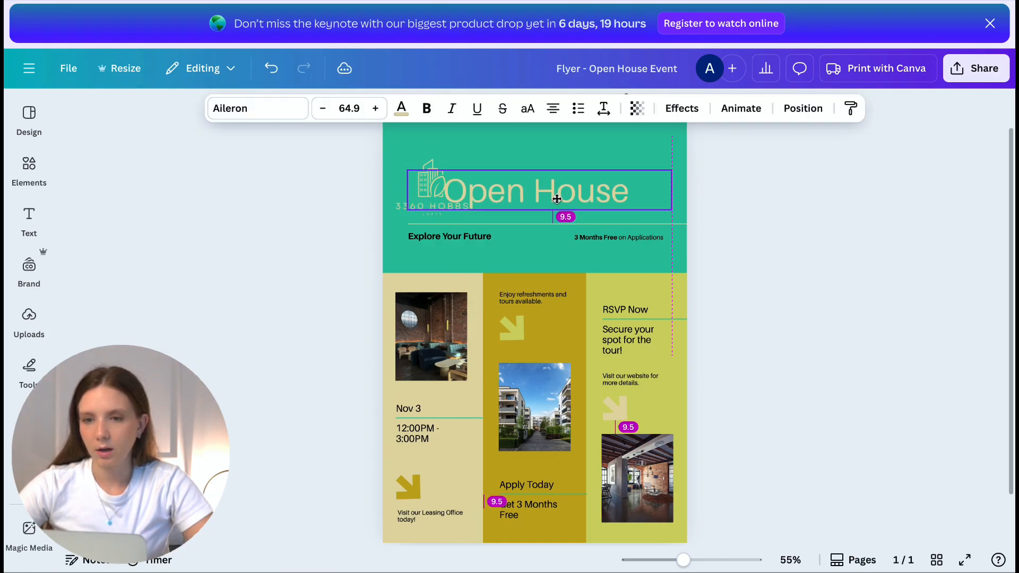
drag(436, 160, 533, 124)
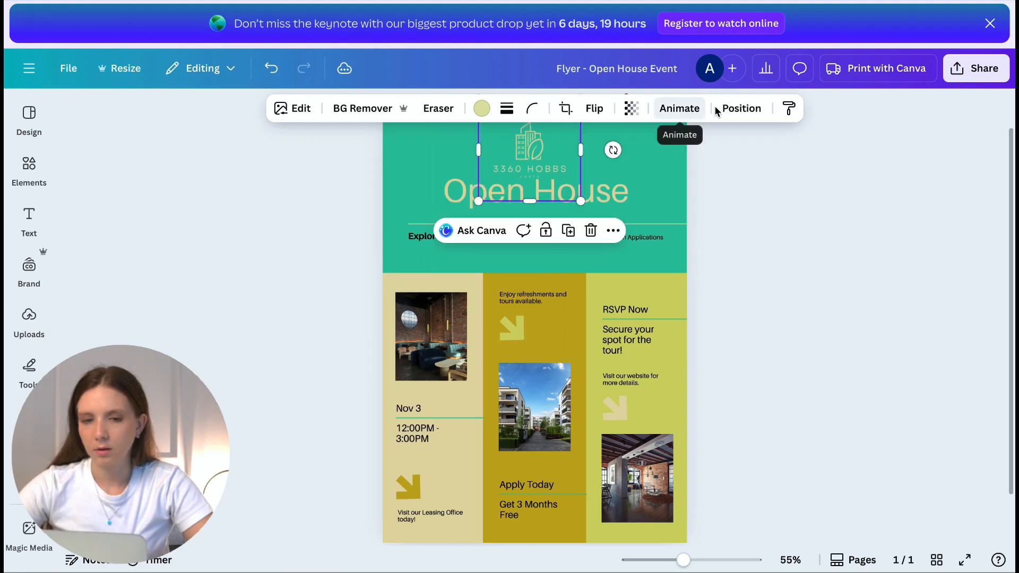
click(719, 108)
click(197, 363)
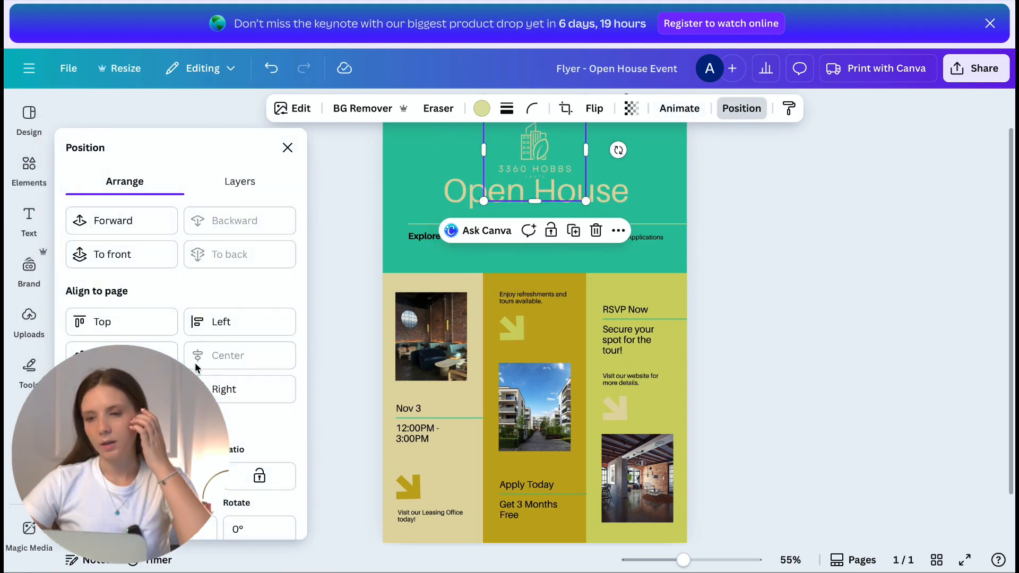
click(746, 311)
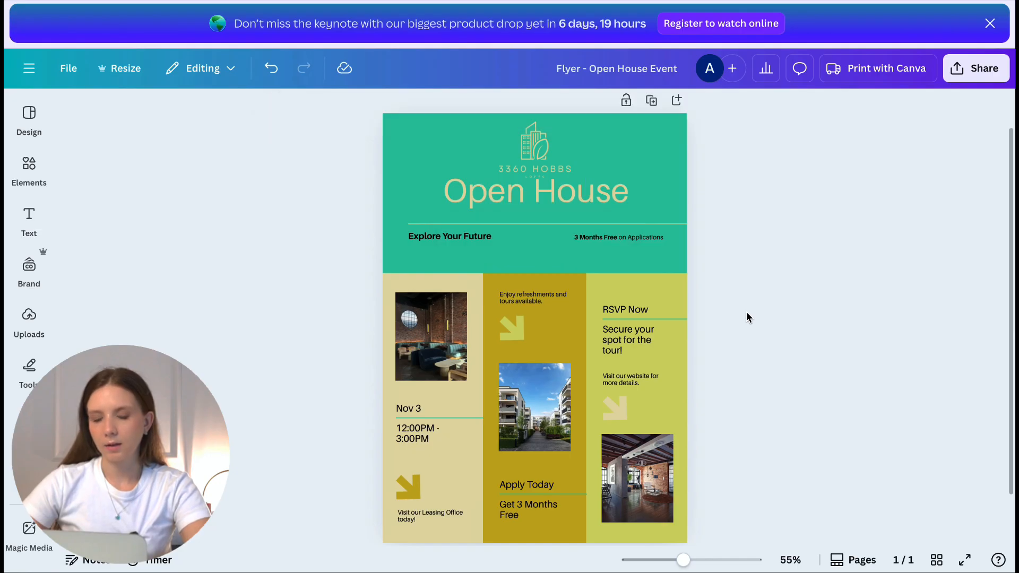
scroll(644, 333, down, 1)
click(644, 332)
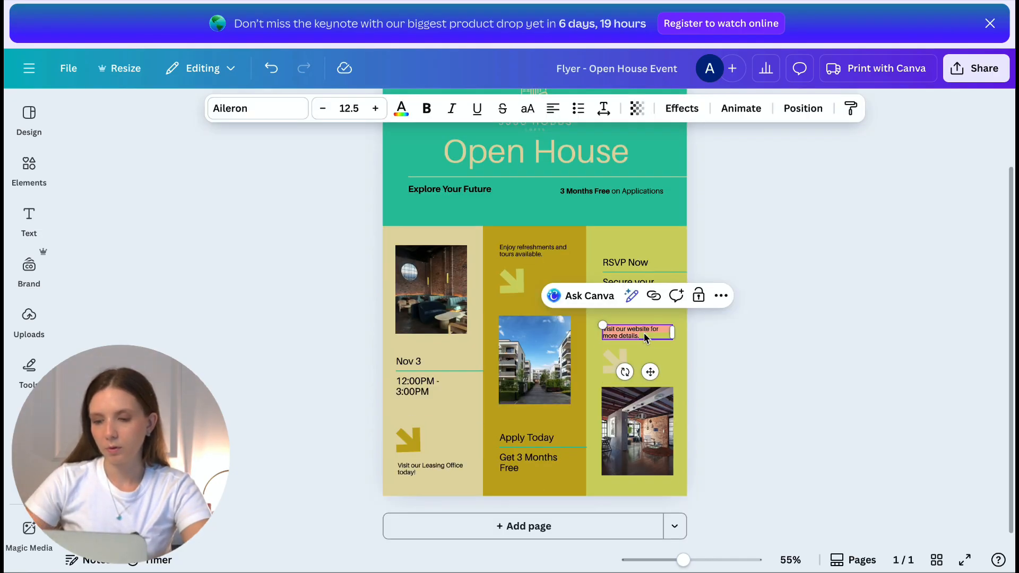
Step: Type the property's website, then its phone number and e-mail address on new lines below
text(www.3660Hobbsr)
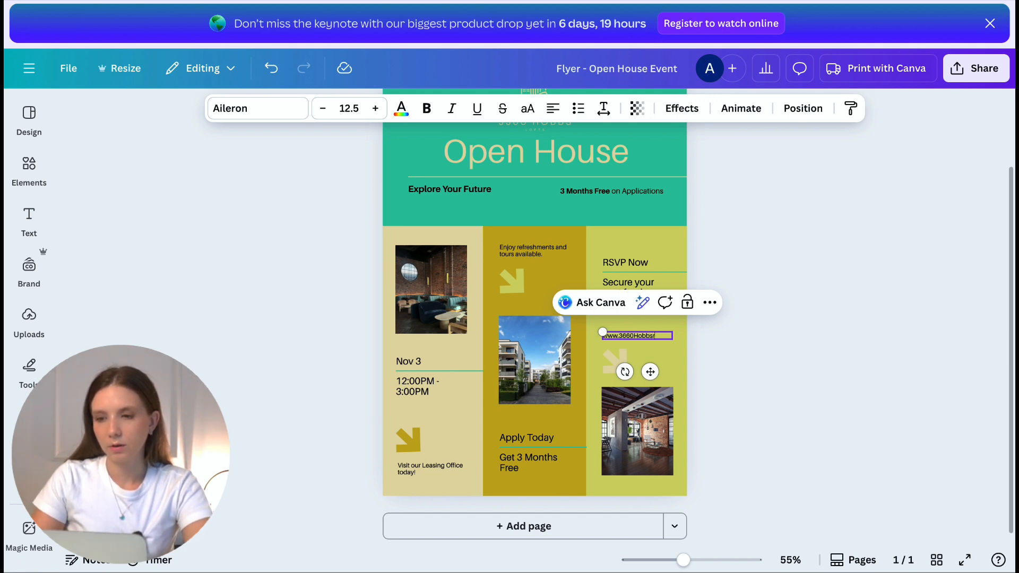
text(com)
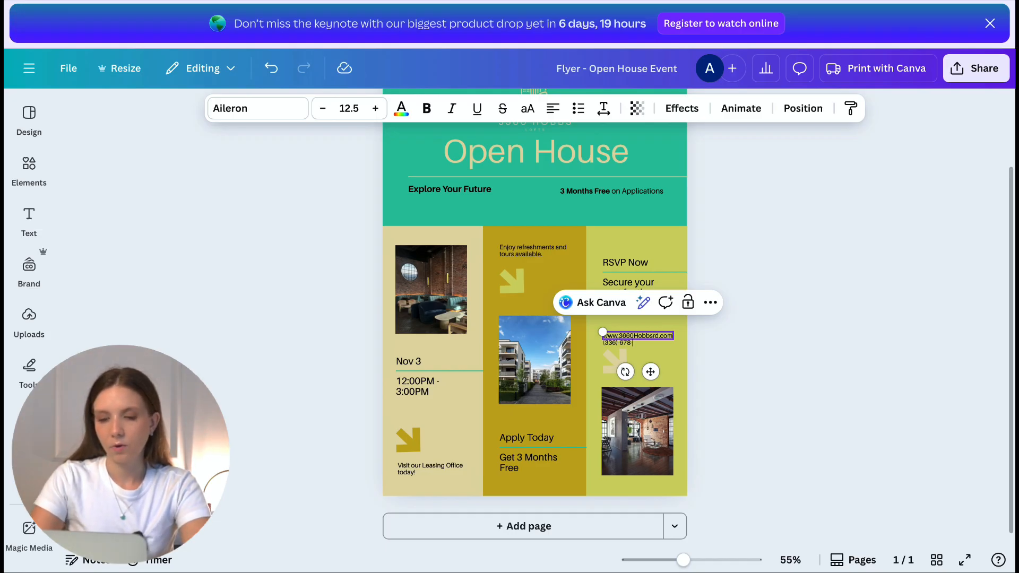
key(Return)
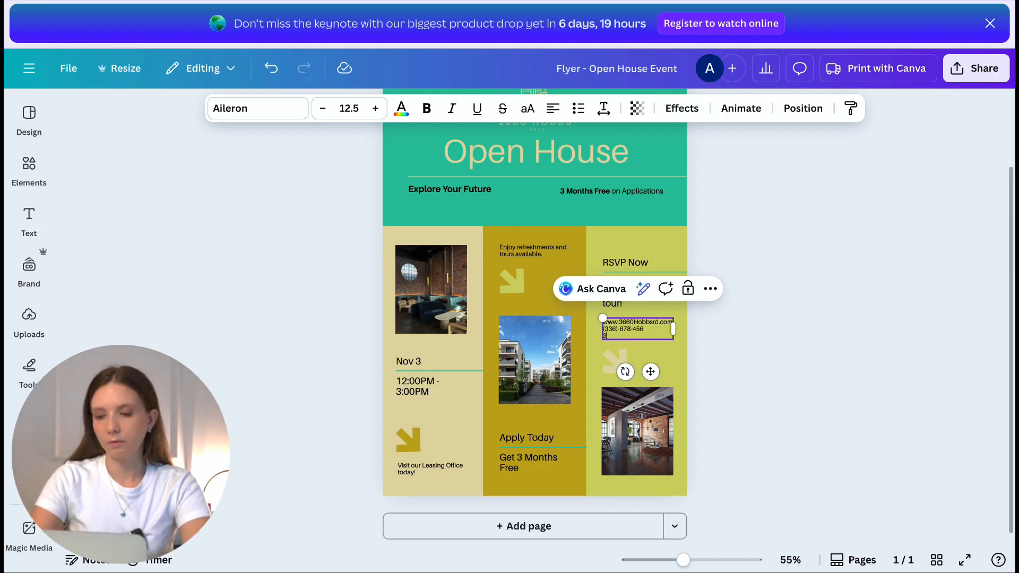
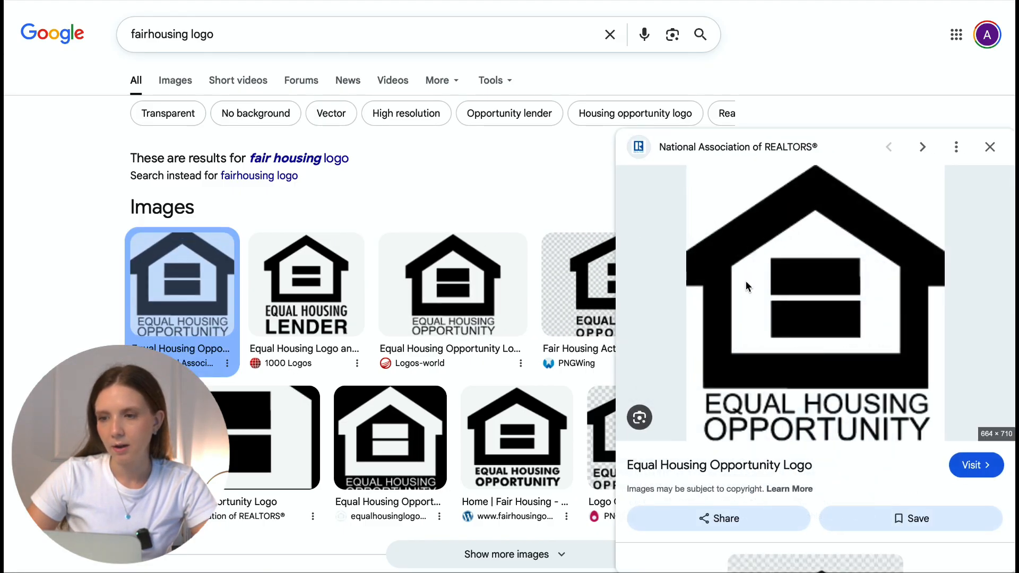
Step: Copy the Logos-world Equal Housing Opportunity logo image from Google results and return to Canva
click(329, 272)
click(461, 284)
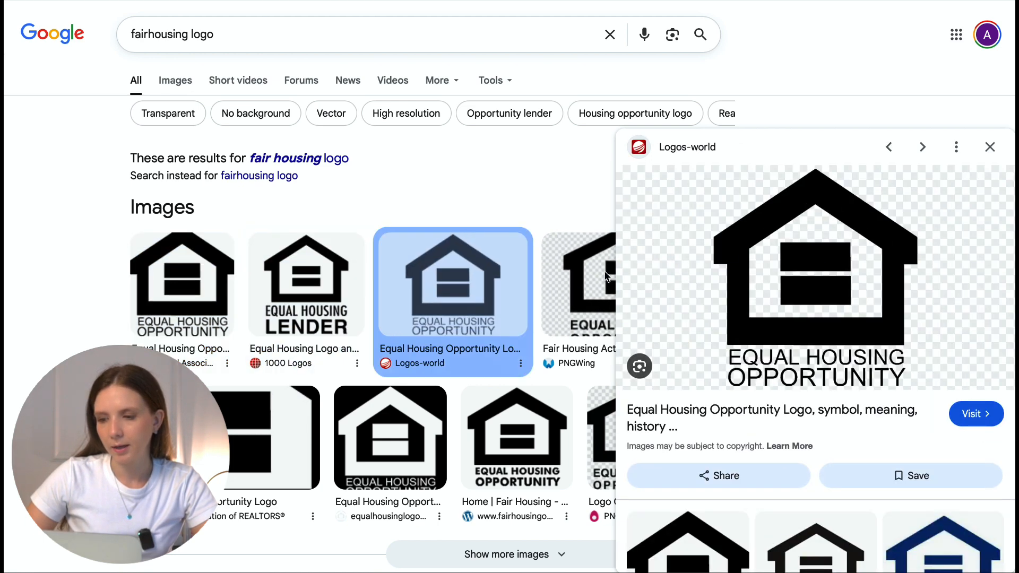
right_click(765, 282)
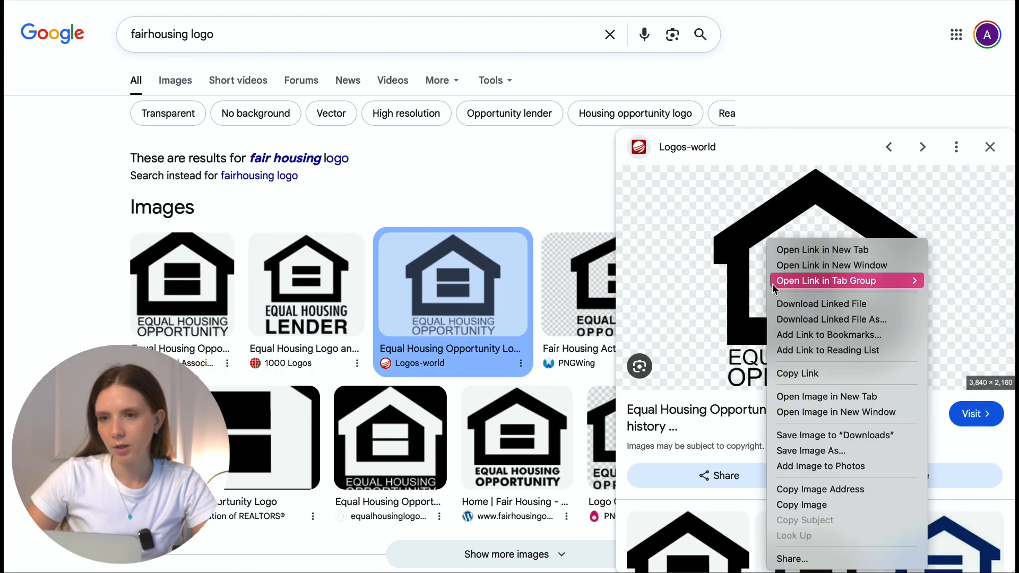
click(812, 503)
click(583, 3)
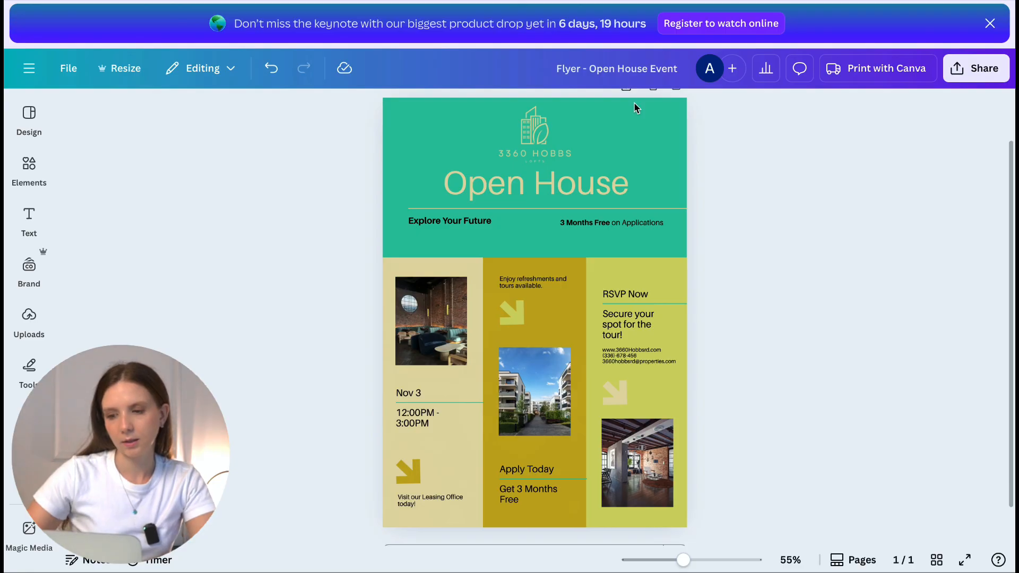
Step: Paste the Equal Housing Opportunity logo, shrink it to a small badge and move it to the bottom edge
click(605, 524)
key(ctrl+v)
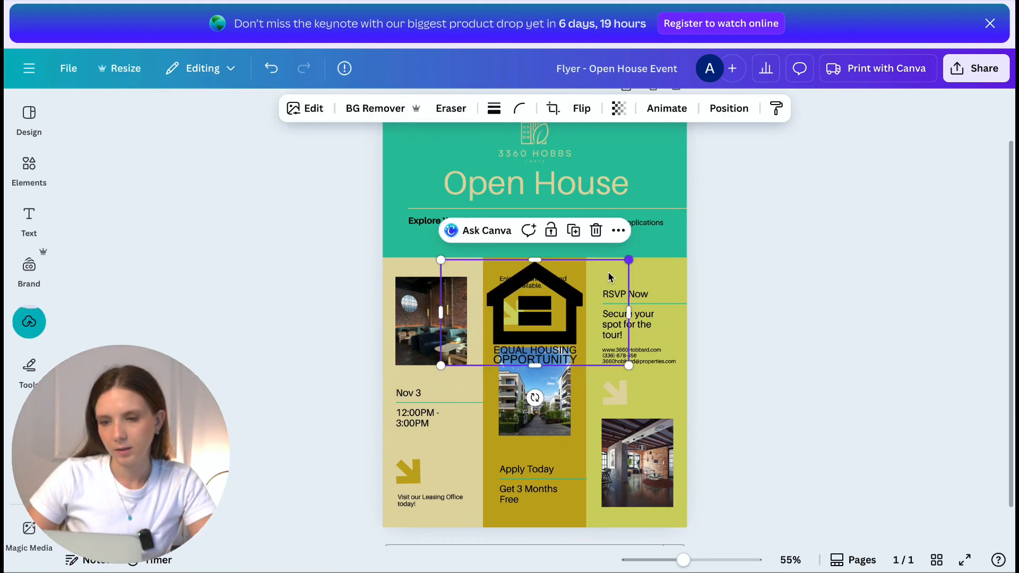
drag(630, 261, 476, 360)
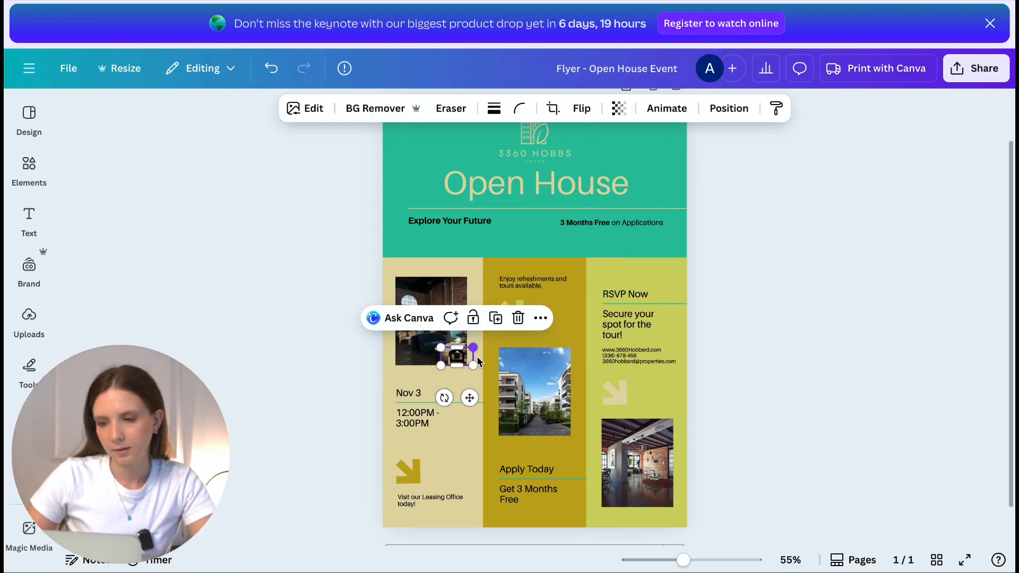
drag(475, 399, 538, 529)
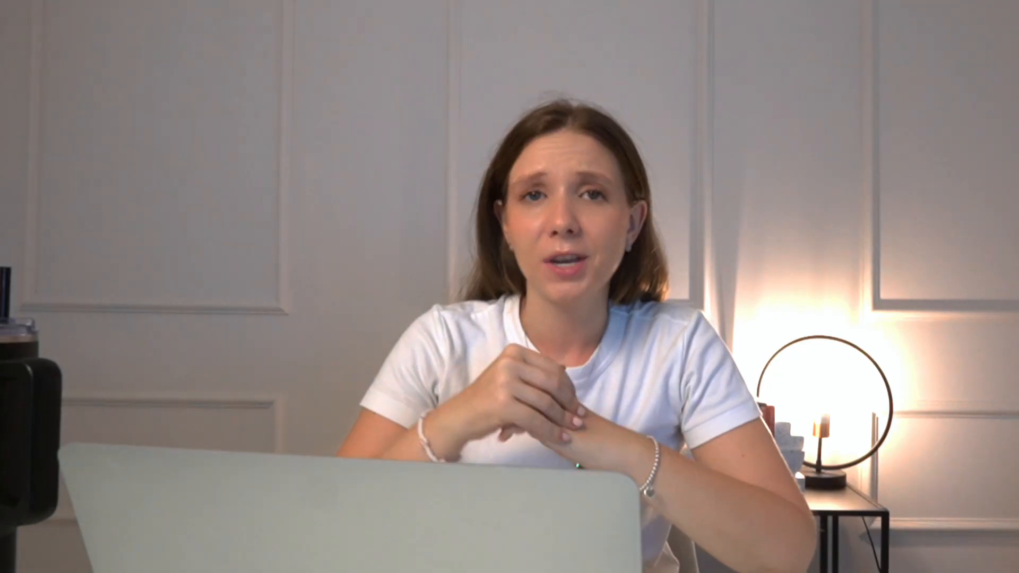